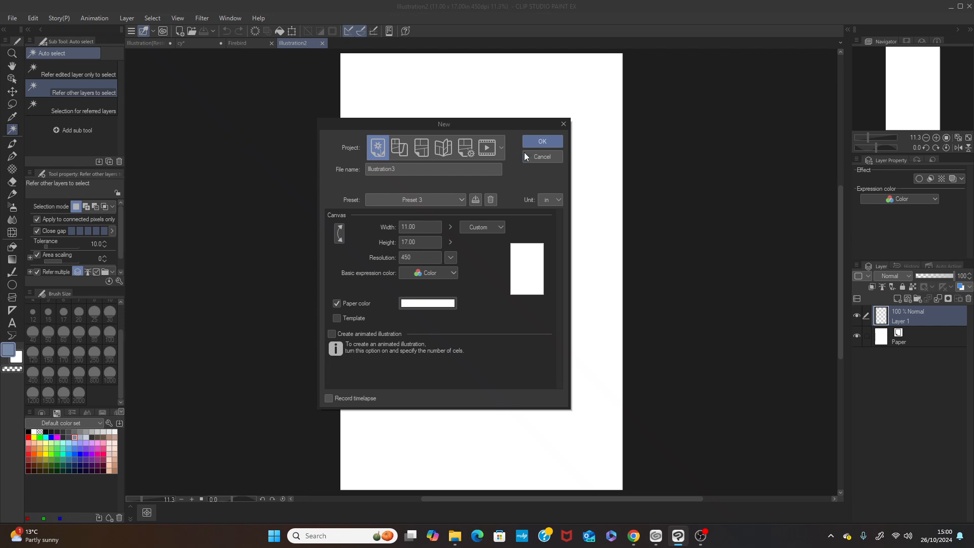
Create an 11 × 17 in, 450 dpi illustration canvas with white paper and add a vector layer above Layer 1.
left_click(535, 141)
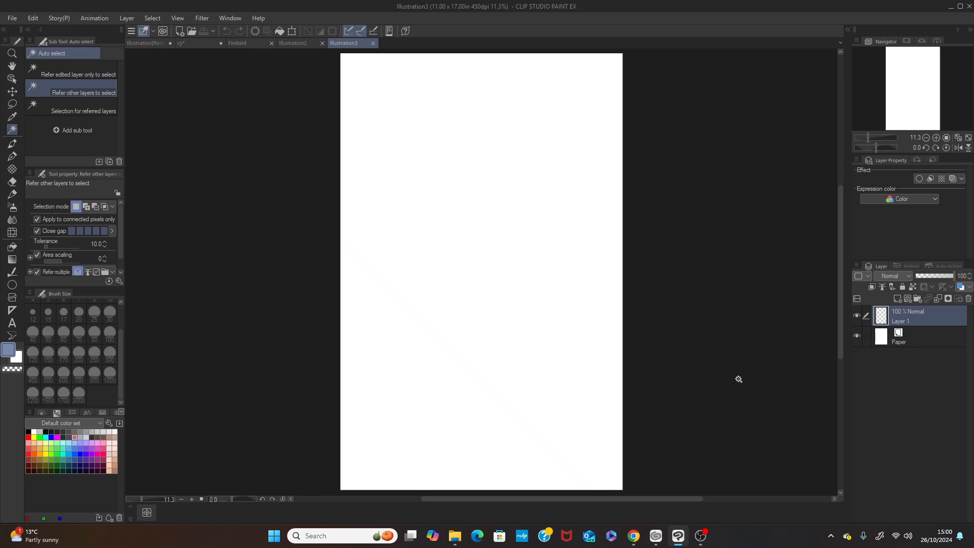
left_click(908, 300)
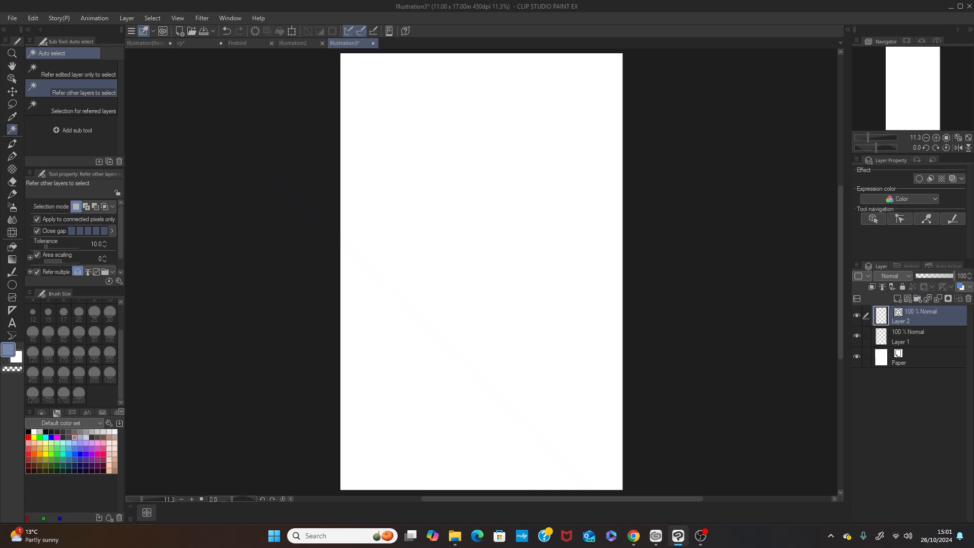
Draw a large black circle outline in the upper half of the page with the G-pen at size 70.
left_click(12, 155)
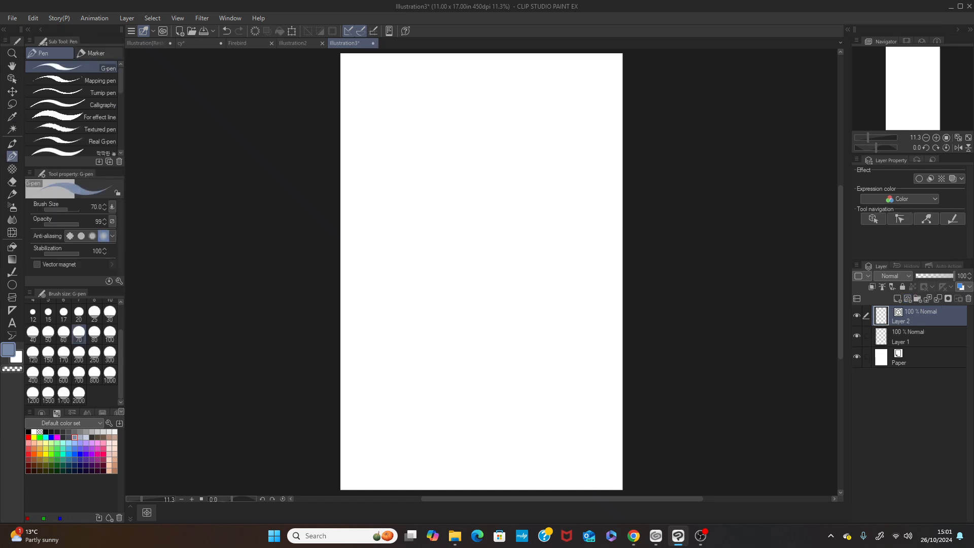
left_click(28, 431)
mouse_move(470, 134)
left_mouse_down()
mouse_move(447, 129)
mouse_move(385, 169)
mouse_move(368, 254)
mouse_move(438, 323)
mouse_move(521, 292)
mouse_move(541, 192)
mouse_move(472, 132)
left_mouse_up()
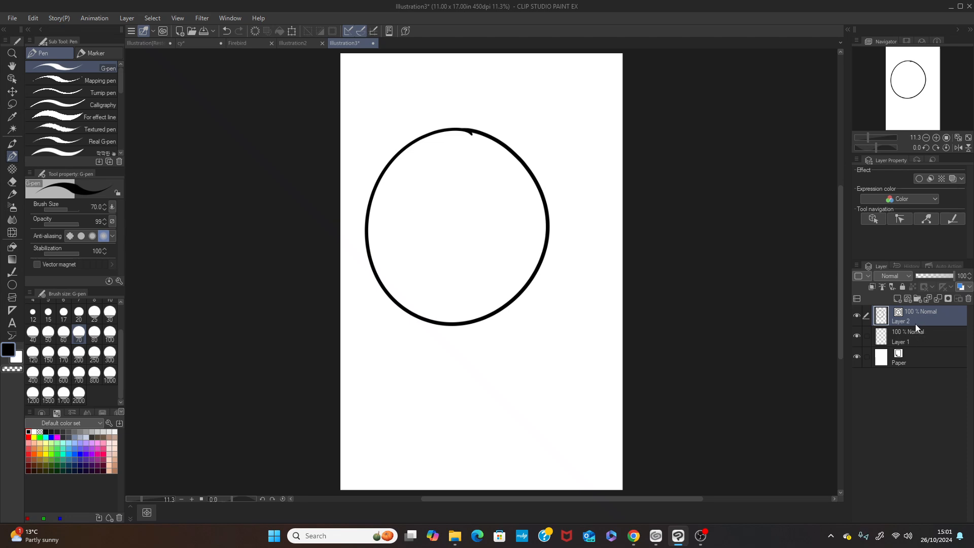
On Layer 1, auto-select the circle's interior by referring to other layers and fill it with purple.
left_click(907, 338)
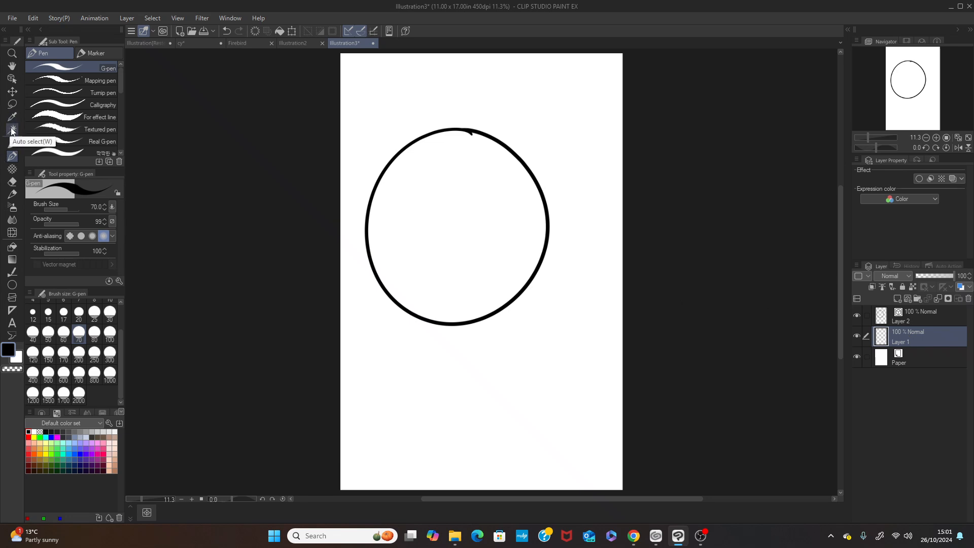
left_click(12, 130)
left_click(461, 226)
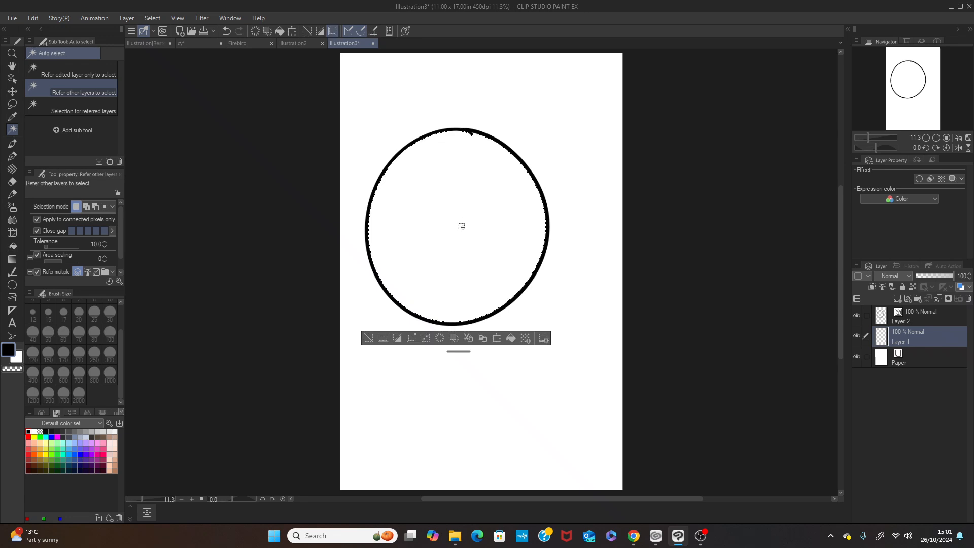
left_click(95, 445)
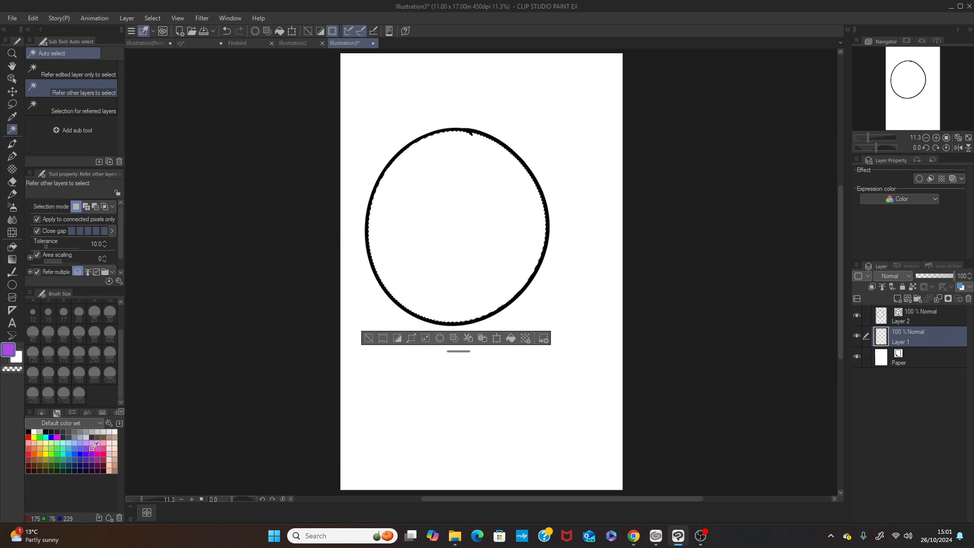
left_click(510, 340)
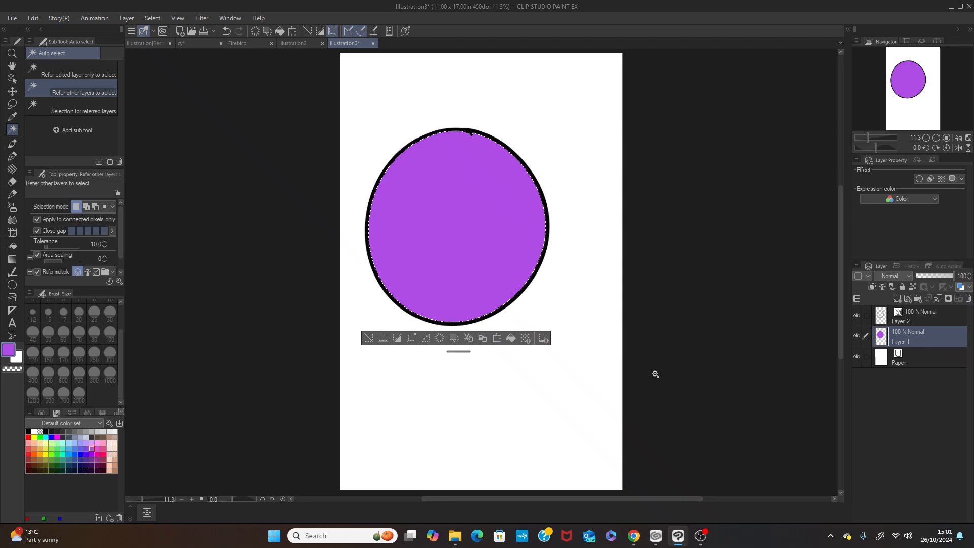
Add a raster layer above the purple fill, clip it to the layer below with Multiply blending, and clear the selection.
left_click(897, 298)
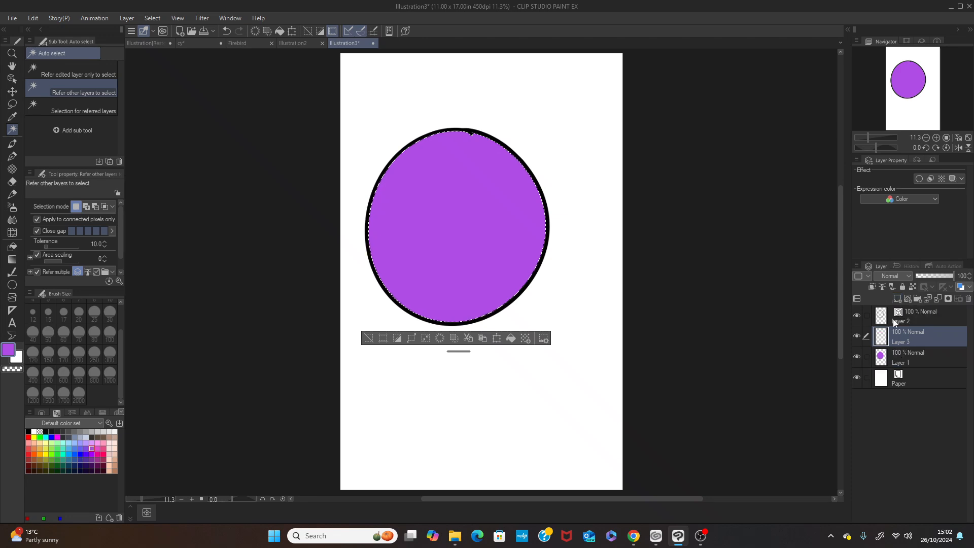
left_click(873, 287)
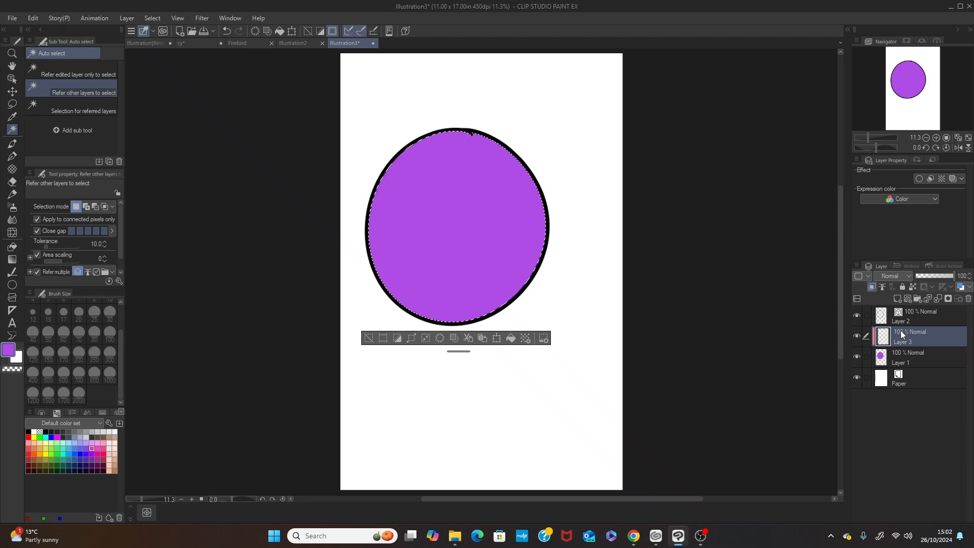
left_click(908, 275)
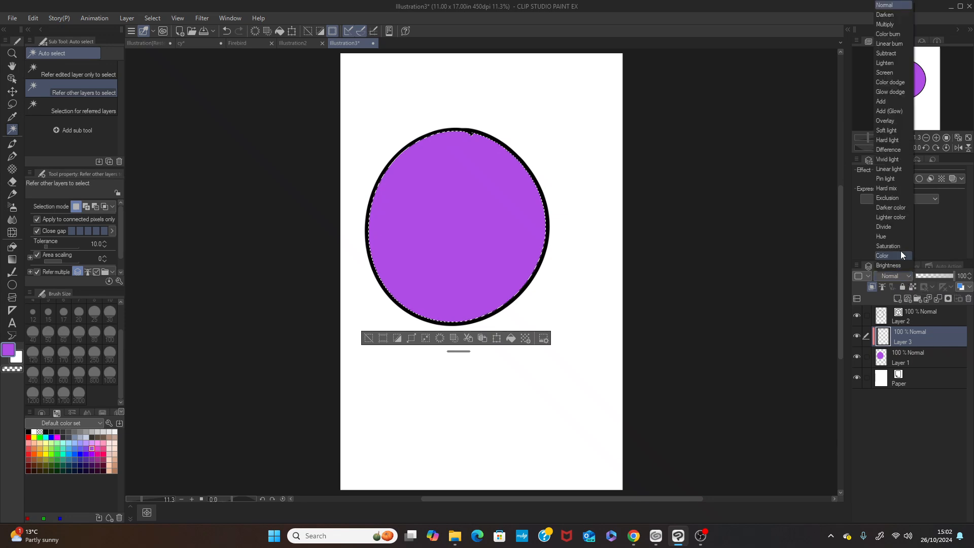
left_click(885, 26)
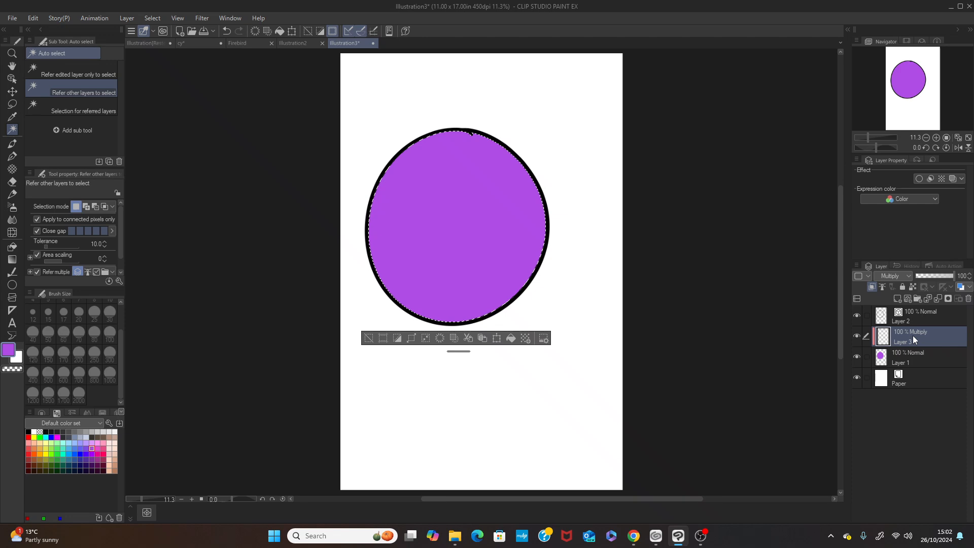
left_click(368, 337)
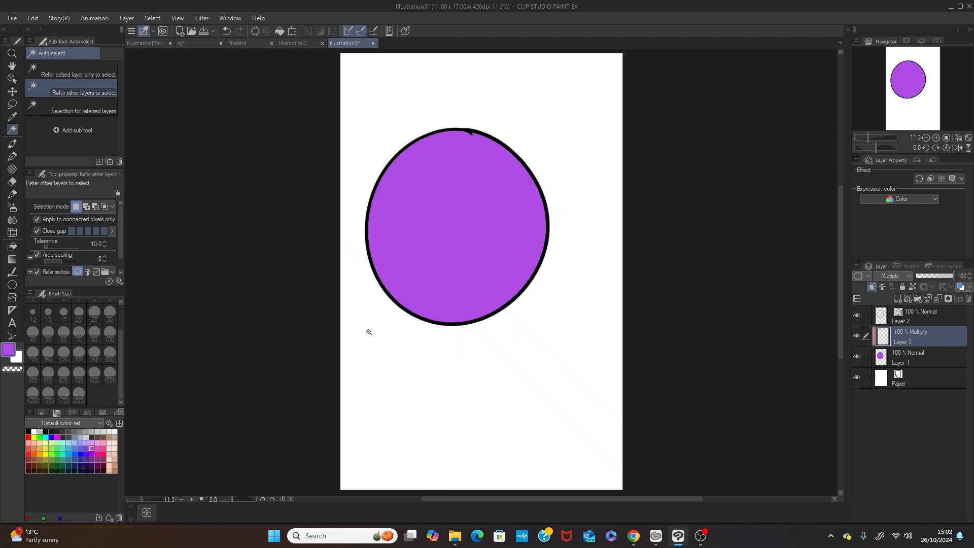
Within the circle's selected interior, draw a curved shadow edge from upper left to lower right with a light lavender G-pen at size 150.
left_click(442, 200)
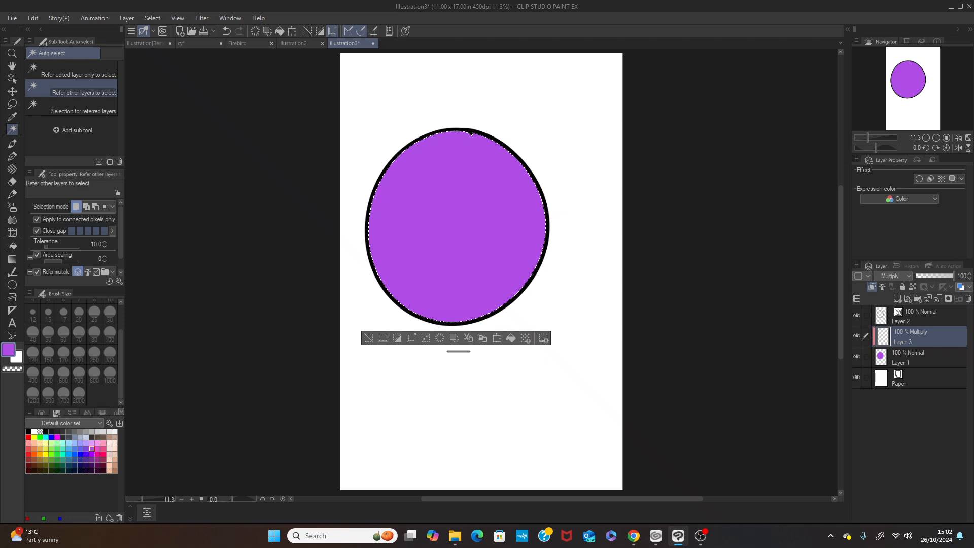
key("p")
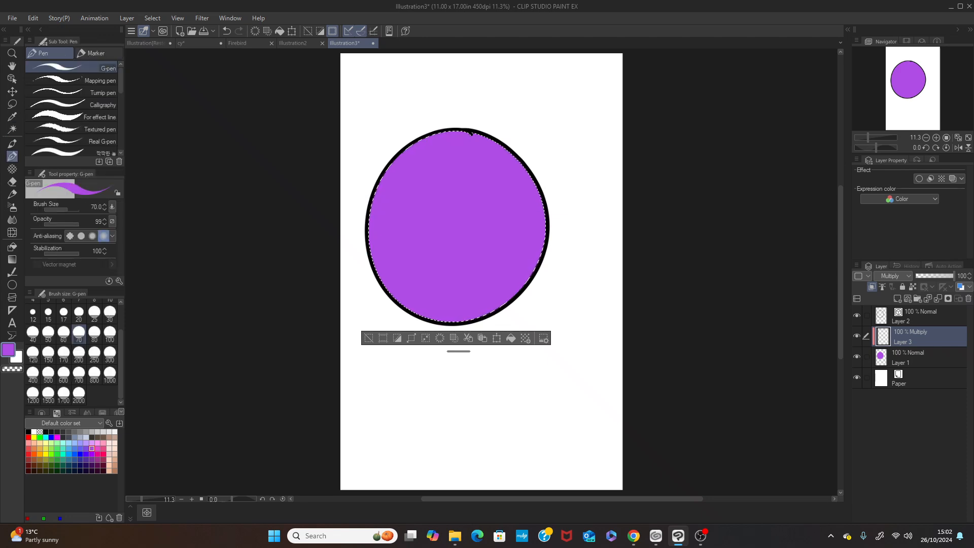
left_click(81, 436)
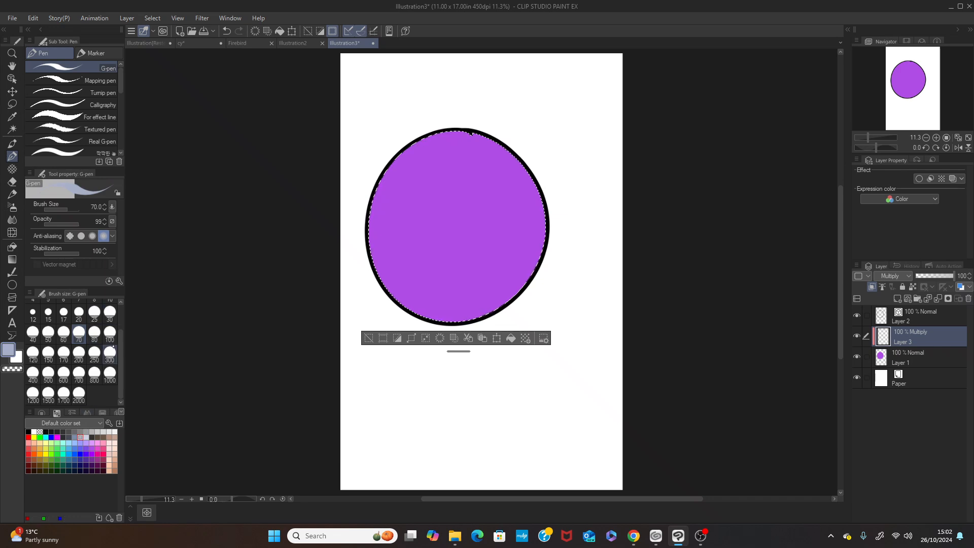
left_click(52, 351)
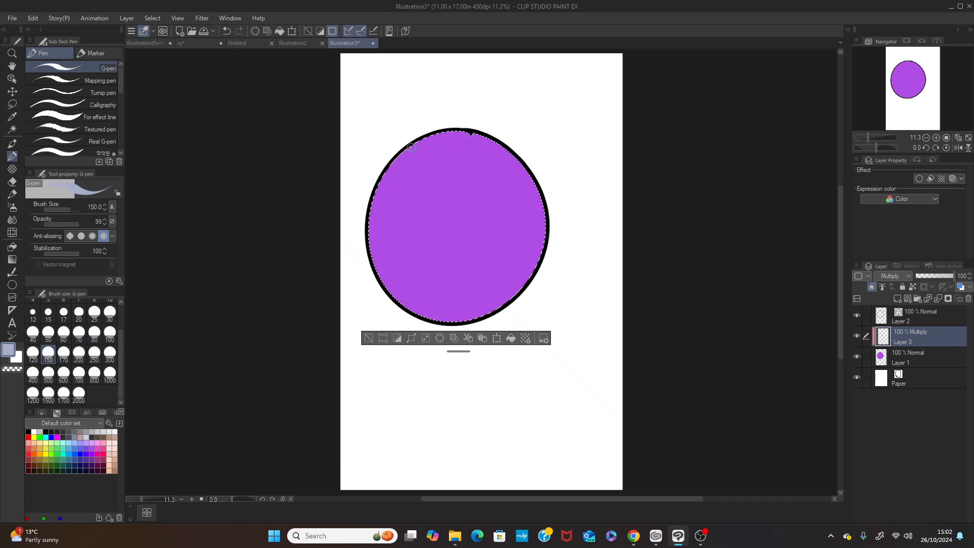
mouse_move(408, 144)
left_mouse_down()
mouse_move(471, 163)
mouse_move(502, 193)
mouse_move(518, 251)
mouse_move(511, 303)
left_mouse_up()
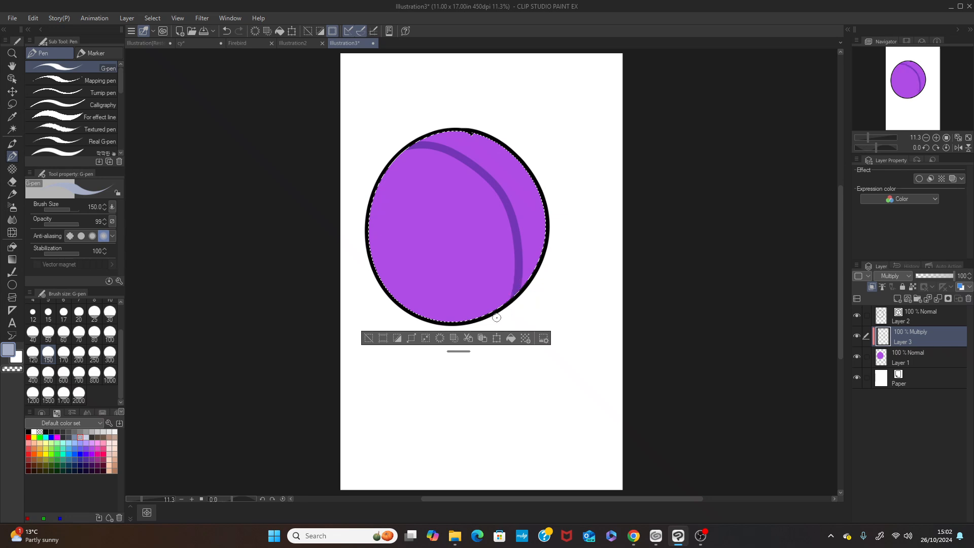
left_click(368, 338)
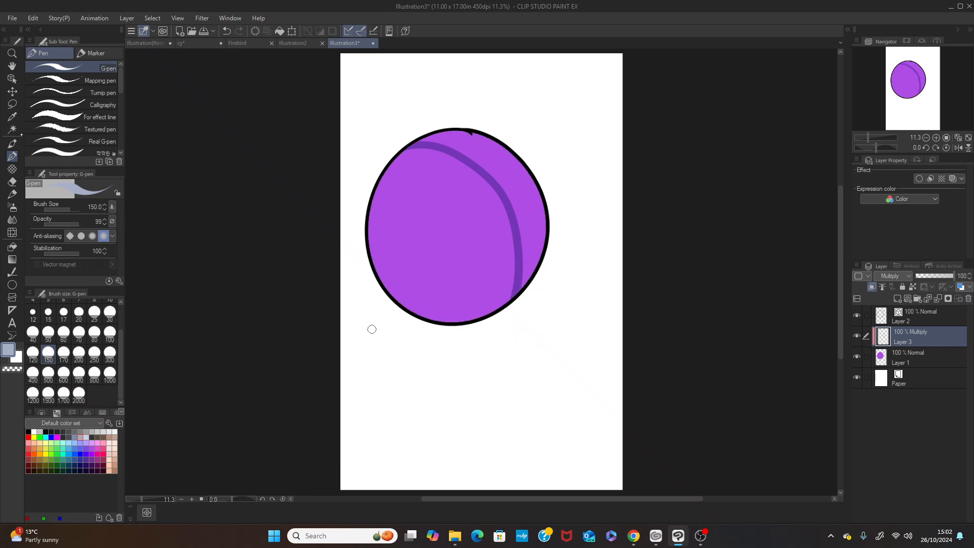
Auto-select the area between the shadow edge and the circle's right outline, fill it with the lavender shadow colour, and deselect.
left_click(12, 129)
left_click(491, 148)
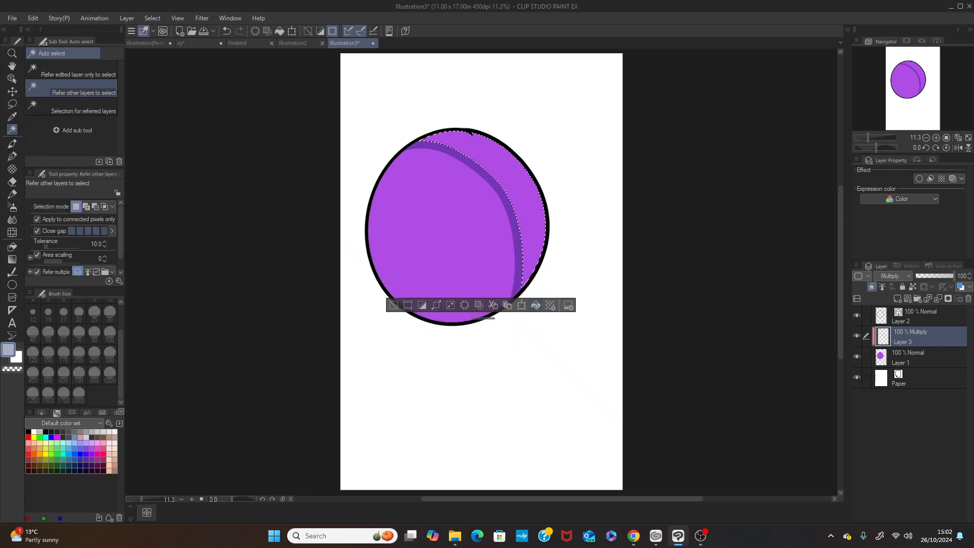
left_click(535, 305)
left_click(392, 306)
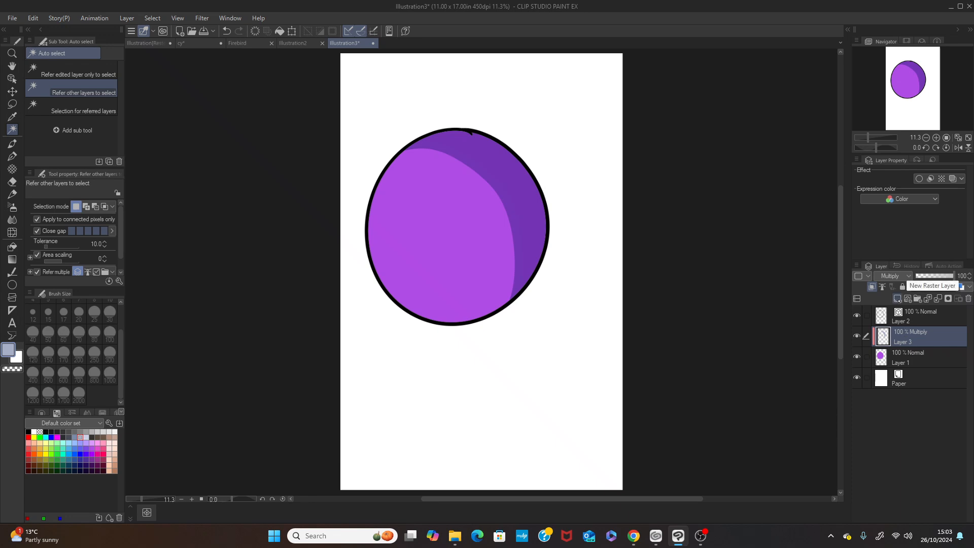
Add a raster layer above the shadow layer, clip it to the layer below, and set its blending mode to Add.
left_click(898, 300)
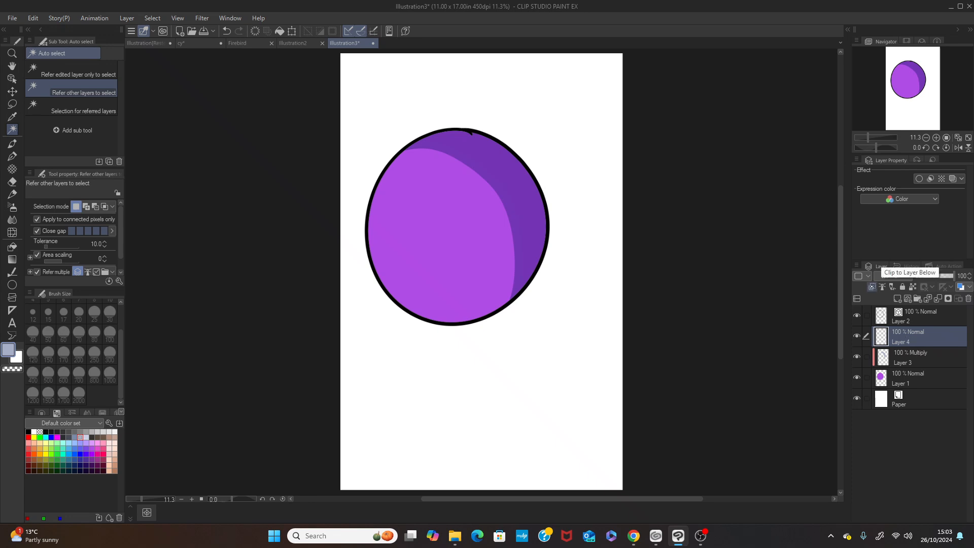
left_click(872, 287)
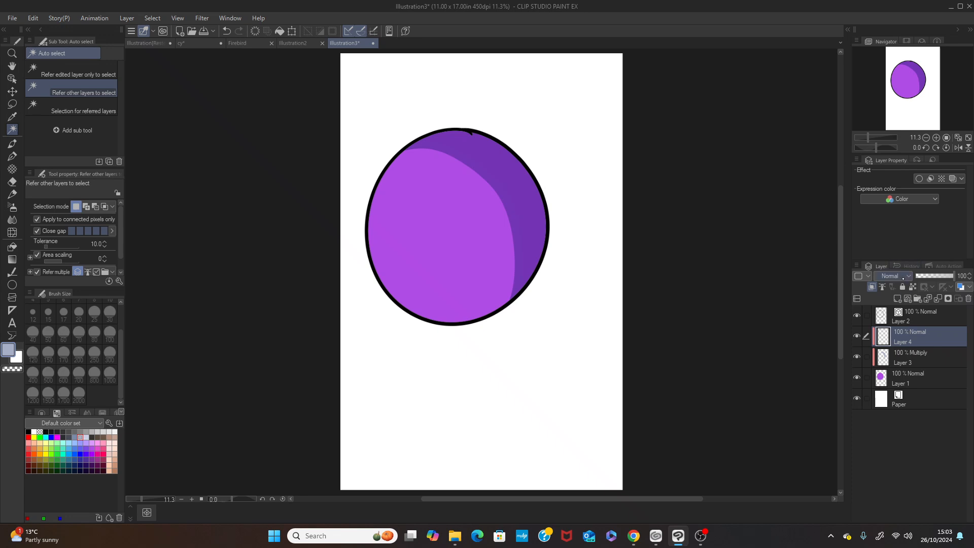
left_click(908, 274)
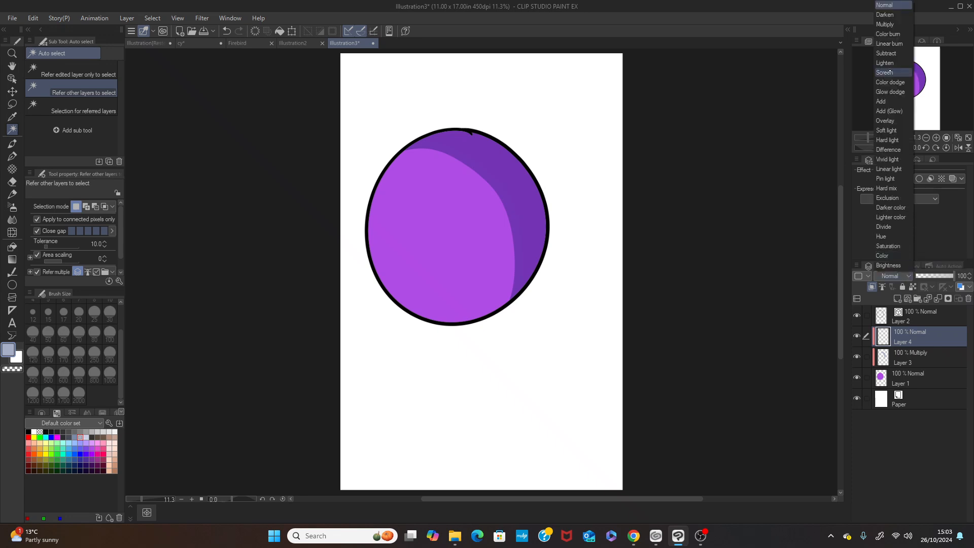
left_click(891, 103)
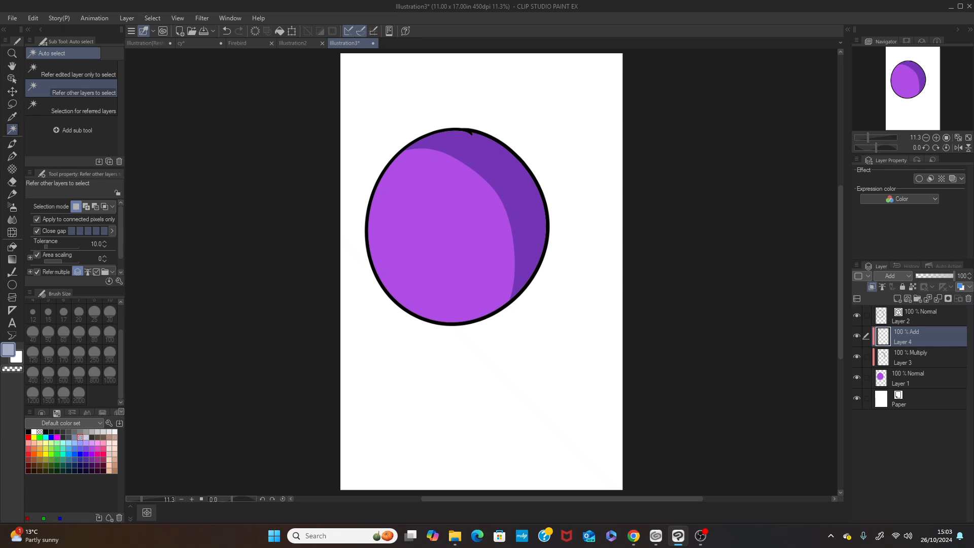
Draw a curved highlight along the circle's lower-left inner edge with a grey-blue G-pen at size 150.
left_click(12, 156)
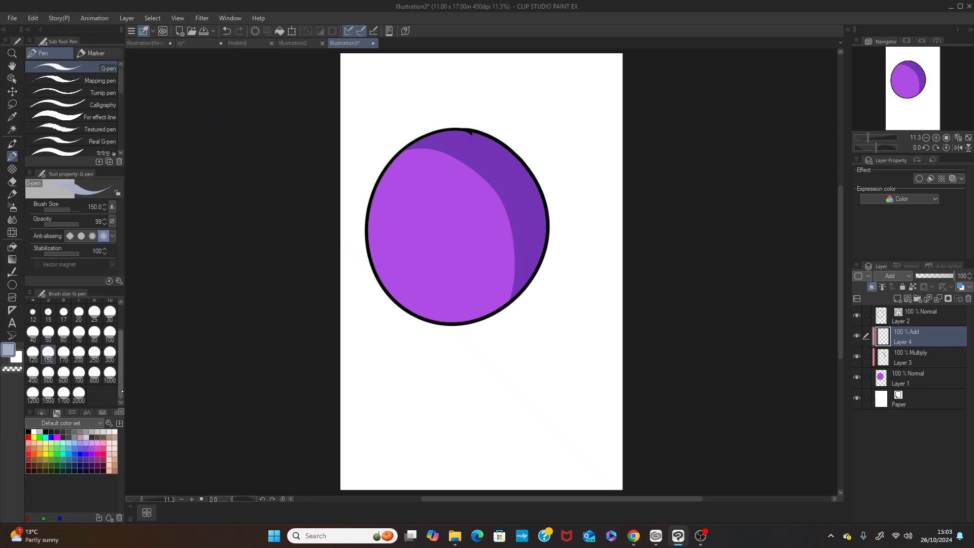
left_click(75, 437)
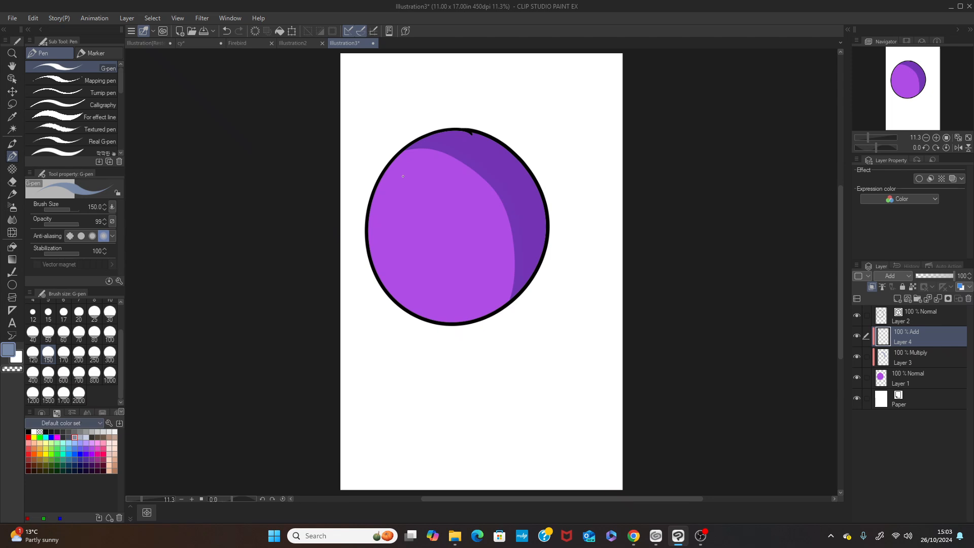
mouse_move(403, 176)
left_mouse_down()
mouse_move(398, 238)
mouse_move(419, 277)
mouse_move(466, 301)
mouse_move(491, 288)
left_mouse_up()
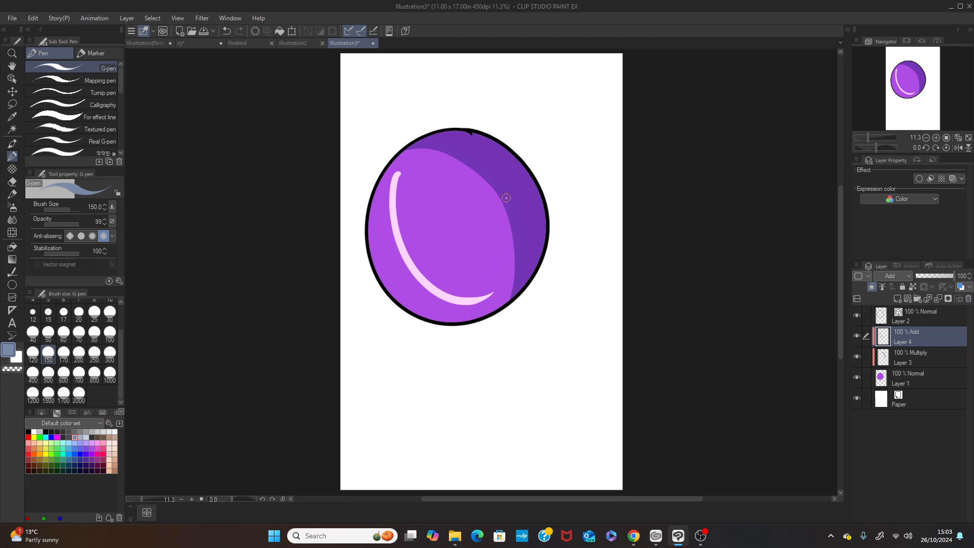
Add a raster layer between Paper and Layer 1 and paint the whole background black with the G-pen at size 2000.
scroll(506, 198, "down", 1)
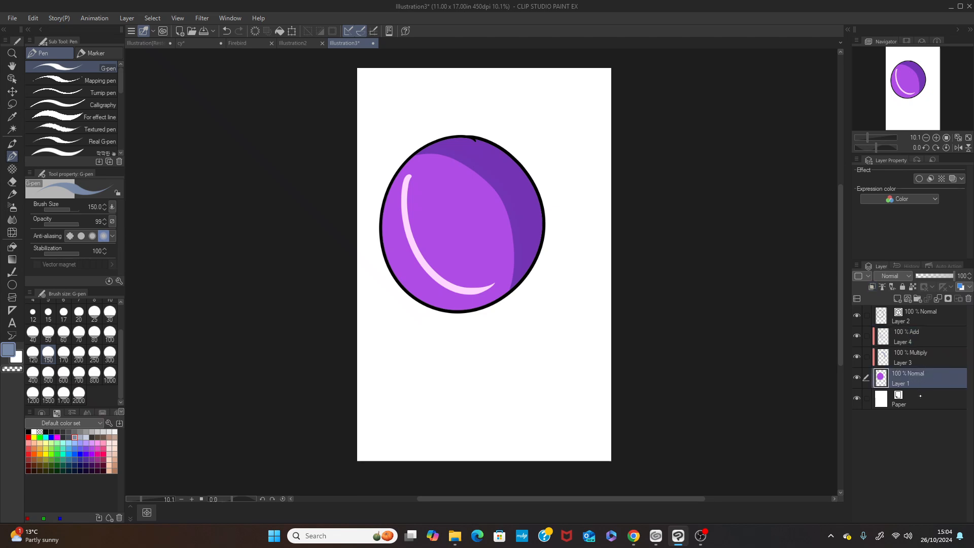
left_click(920, 396)
left_click(897, 298)
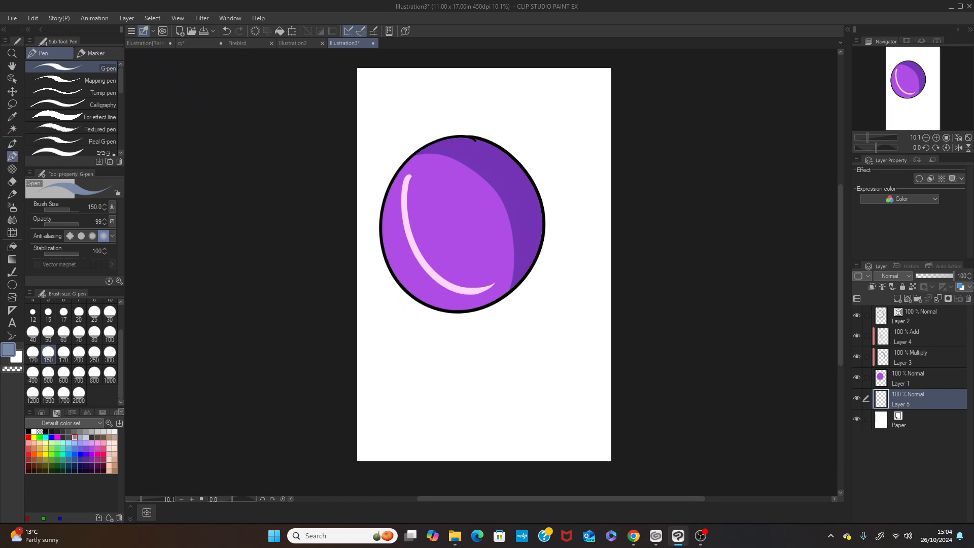
left_click(29, 432)
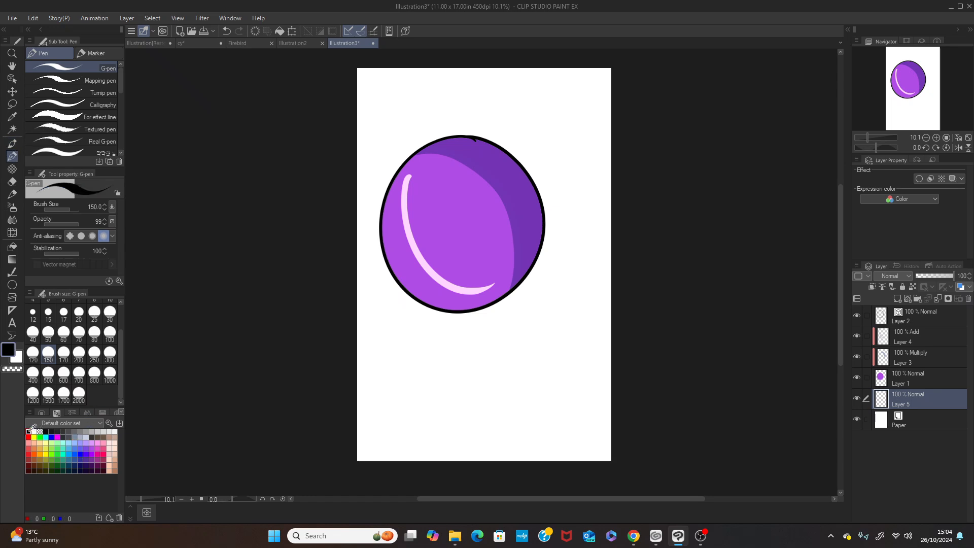
left_click(79, 393)
mouse_move(298, 398)
left_mouse_down()
mouse_move(330, 432)
mouse_move(484, 447)
mouse_move(617, 424)
mouse_move(574, 388)
mouse_move(475, 388)
mouse_move(365, 372)
mouse_move(438, 359)
mouse_move(562, 359)
mouse_move(649, 315)
mouse_move(541, 307)
mouse_move(433, 320)
mouse_move(353, 290)
mouse_move(447, 259)
mouse_move(557, 265)
mouse_move(663, 235)
mouse_move(574, 195)
mouse_move(468, 216)
mouse_move(333, 219)
mouse_move(406, 160)
mouse_move(639, 156)
mouse_move(602, 93)
mouse_move(357, 128)
mouse_move(313, 84)
mouse_move(420, 63)
mouse_move(667, 83)
left_mouse_up()
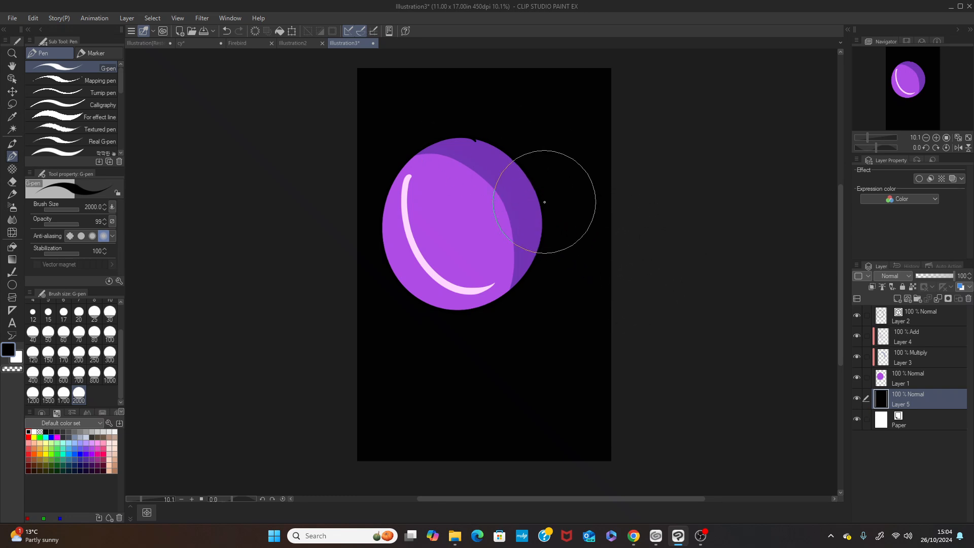
Add a raster layer above the Add highlight layer and clip it to the layer below.
left_click(918, 335)
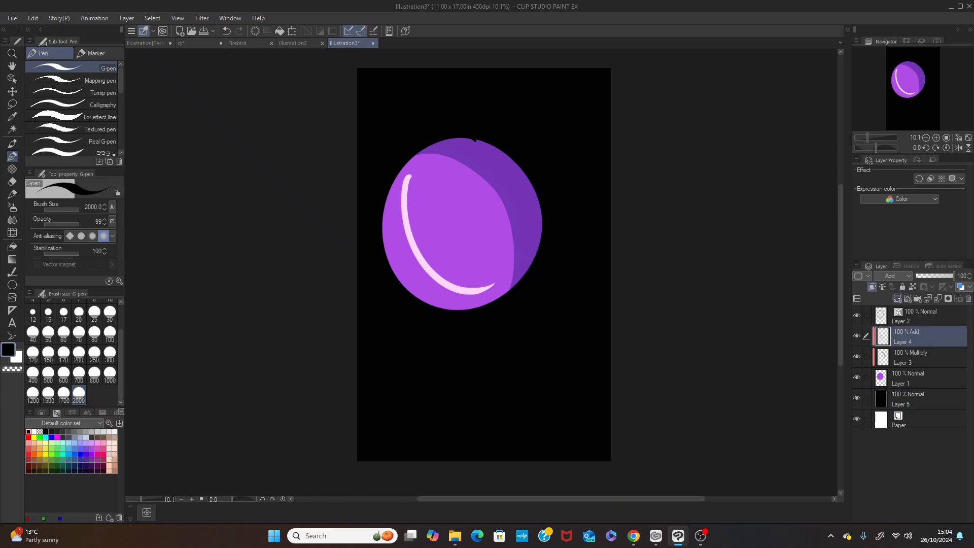
left_click(900, 295)
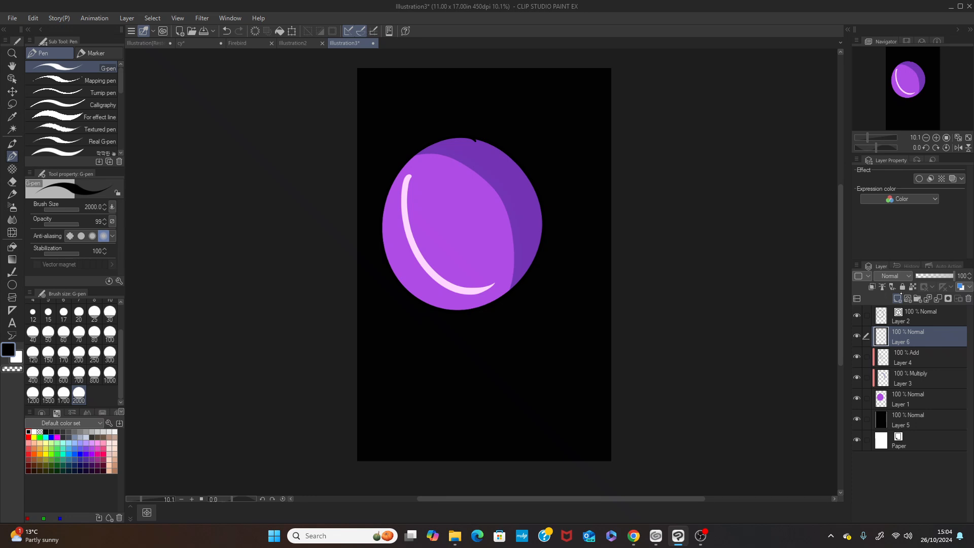
left_click(872, 286)
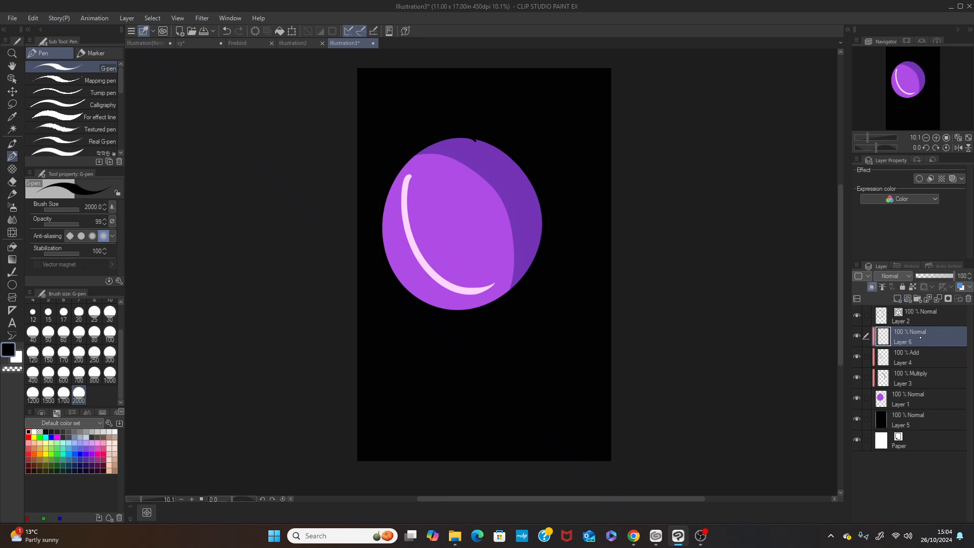
Set Layer 6's blending mode to Add and paint a blue rim light along the sphere's upper-right edge with the Hard airbrush at size 250.
left_click(895, 275)
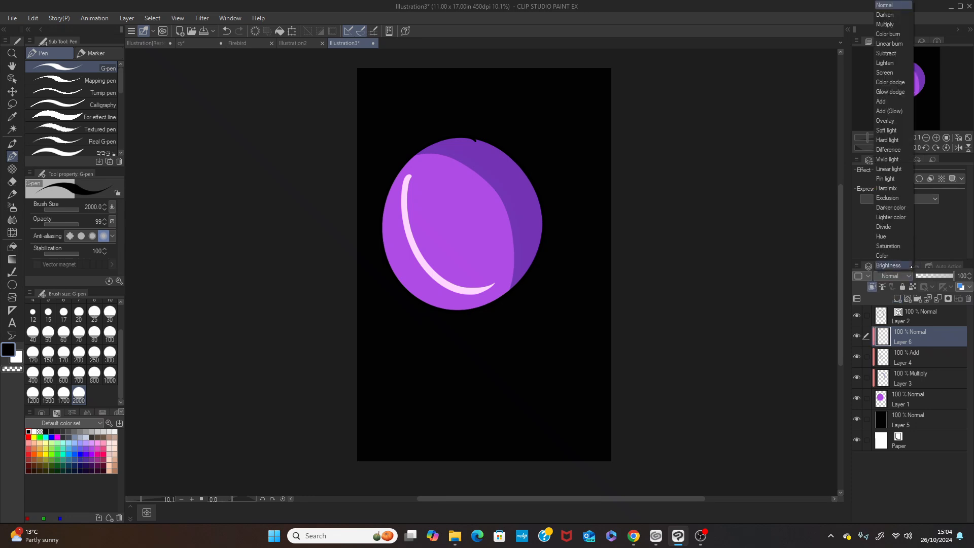
left_click(888, 101)
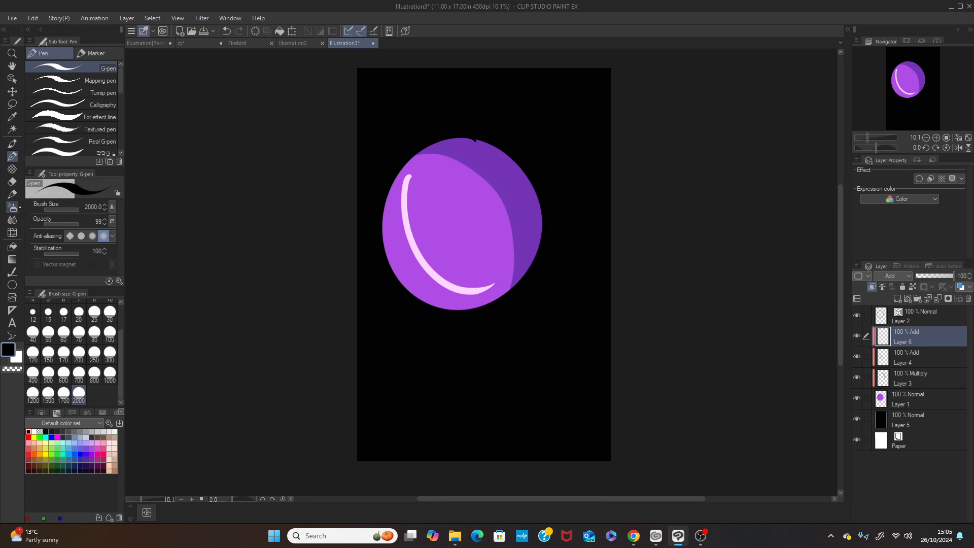
left_click(13, 206)
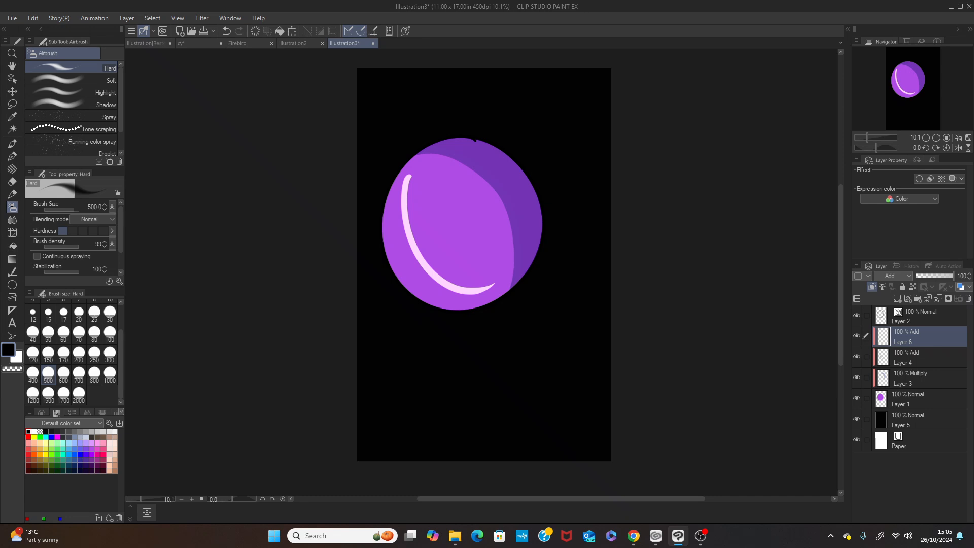
left_click(74, 453)
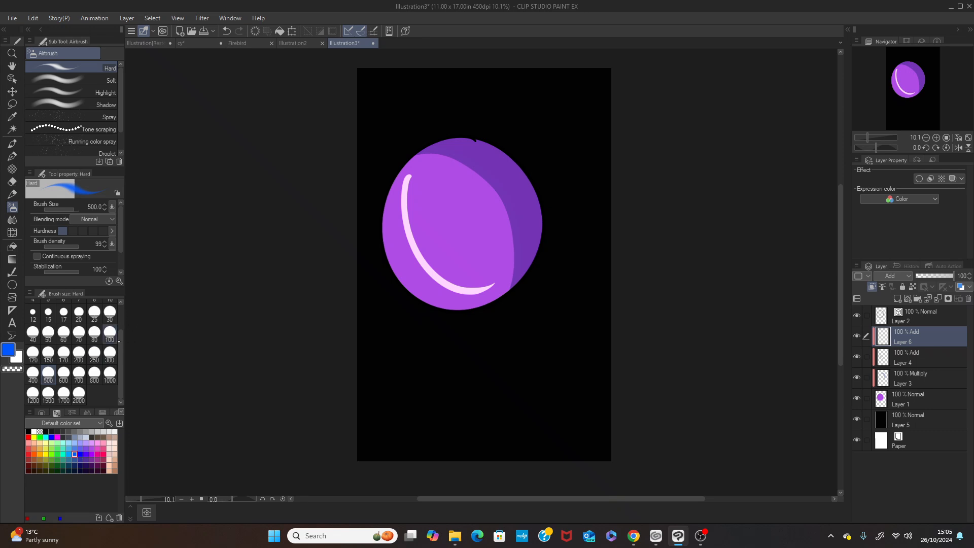
left_click(94, 354)
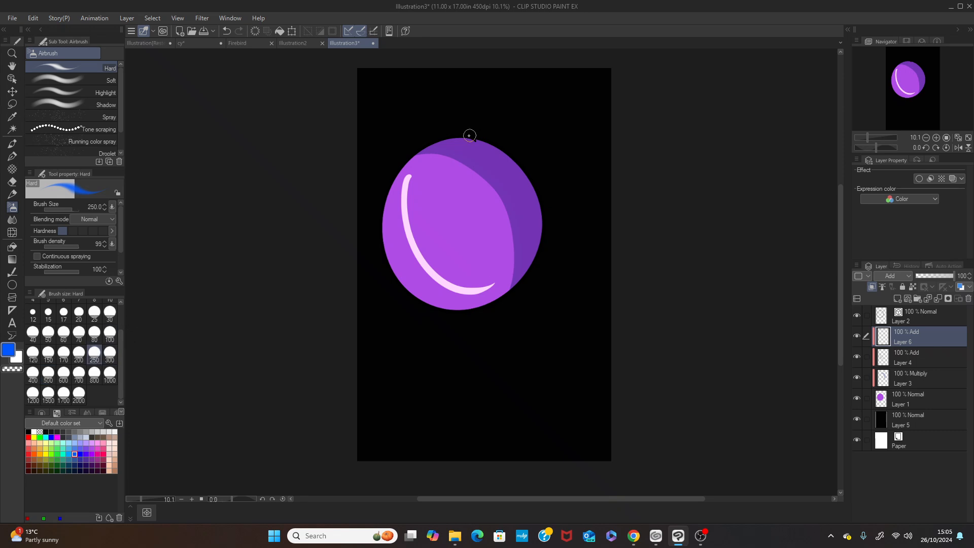
mouse_move(443, 134)
left_mouse_down()
mouse_move(477, 139)
mouse_move(520, 175)
mouse_move(532, 277)
left_mouse_up()
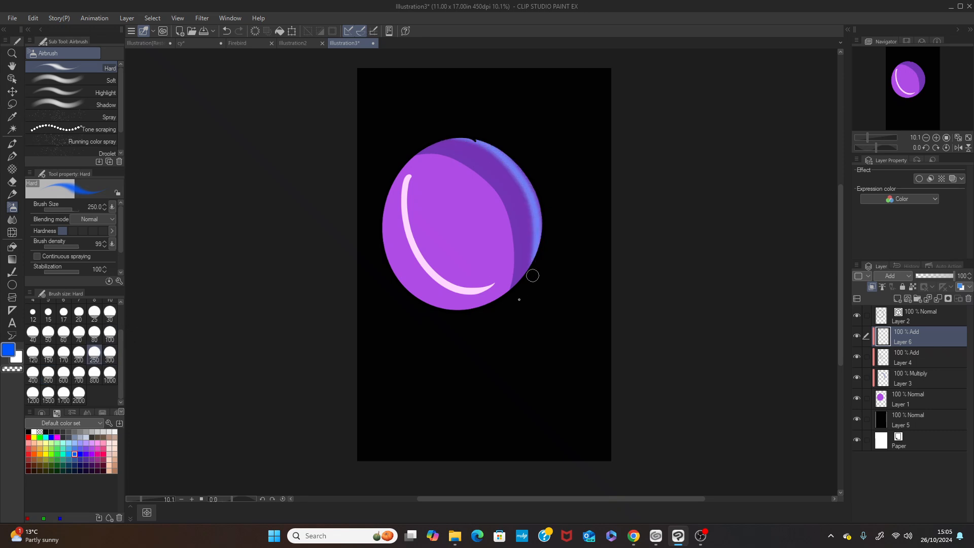
mouse_move(482, 135)
left_mouse_down()
mouse_move(529, 184)
mouse_move(540, 242)
left_mouse_up()
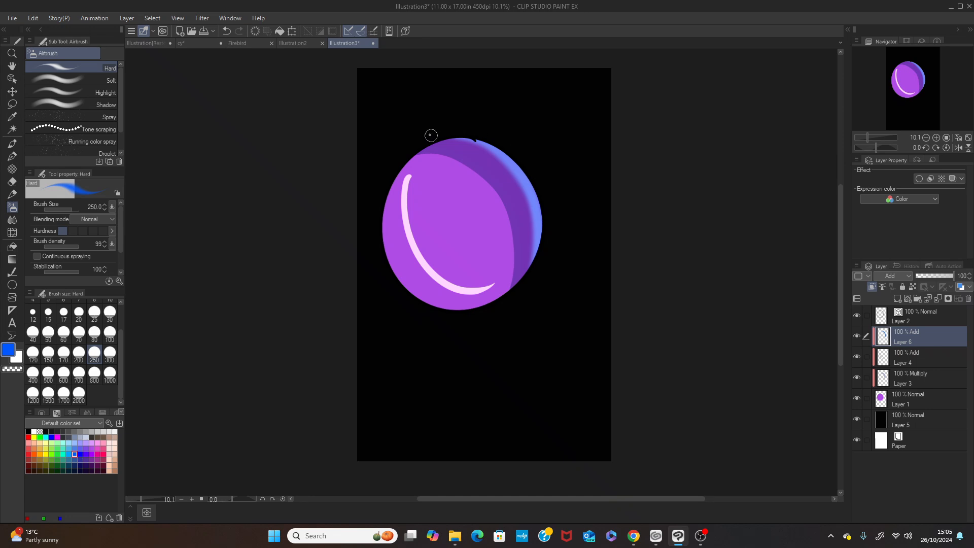
mouse_move(447, 136)
left_mouse_down()
mouse_move(495, 157)
mouse_move(524, 197)
mouse_move(528, 270)
left_mouse_up()
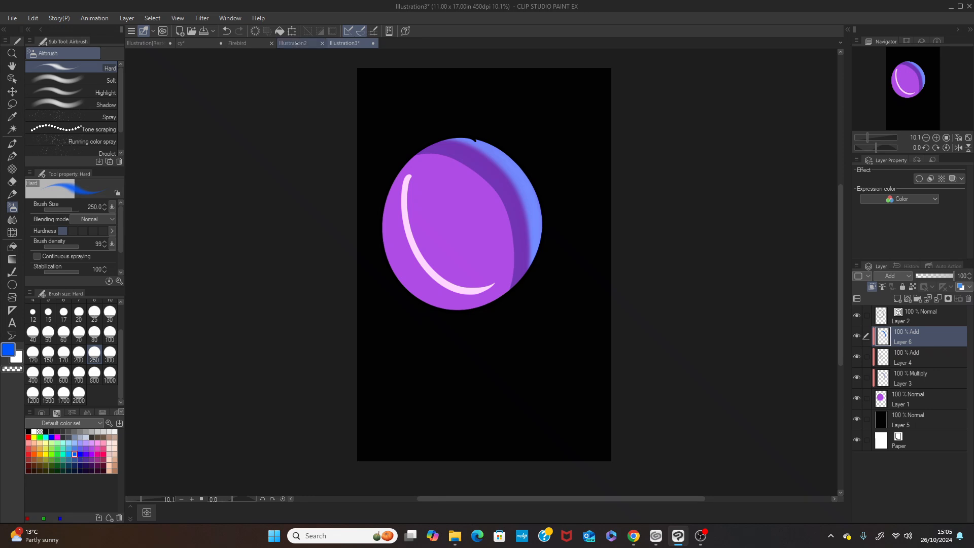
Open the Firebird artwork and examine its clipped Multiply and Add layers.
left_click(295, 41)
left_click(239, 44)
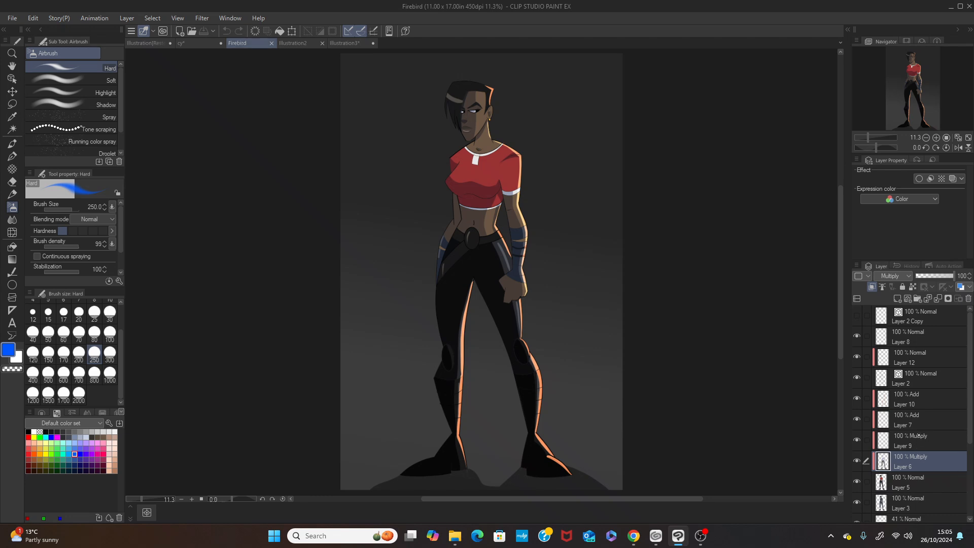
left_click(918, 434)
left_click(918, 419)
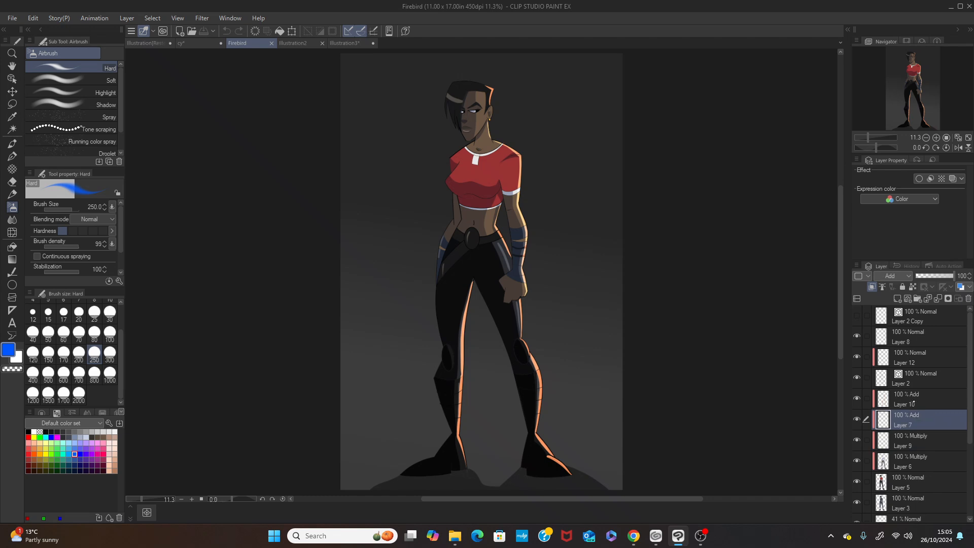
left_click(907, 399)
Examine the layers inside Folder 1 of the cy artwork, view the restored character illustration, and return to Illustration3.
left_click(196, 43)
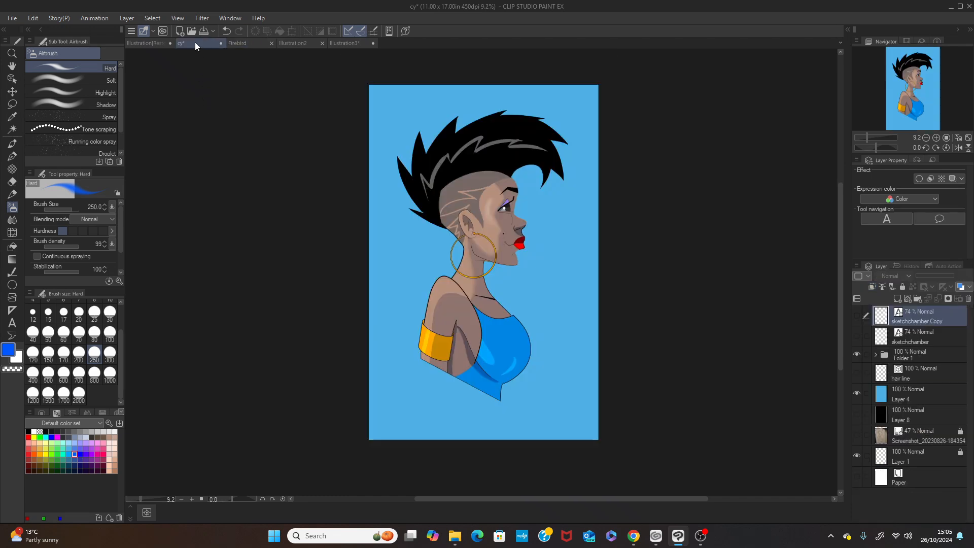
left_click(876, 354)
scroll(906, 397, "down", 2)
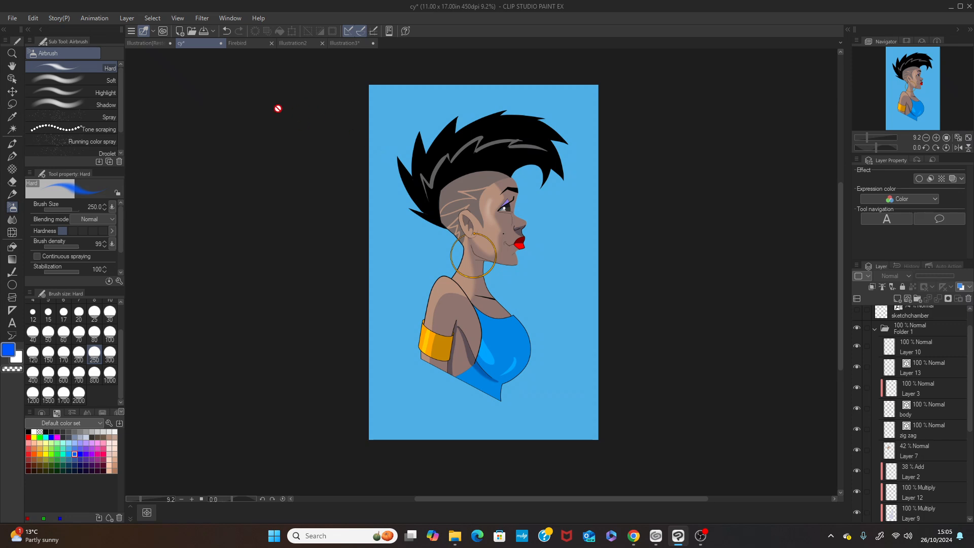
left_click(139, 42)
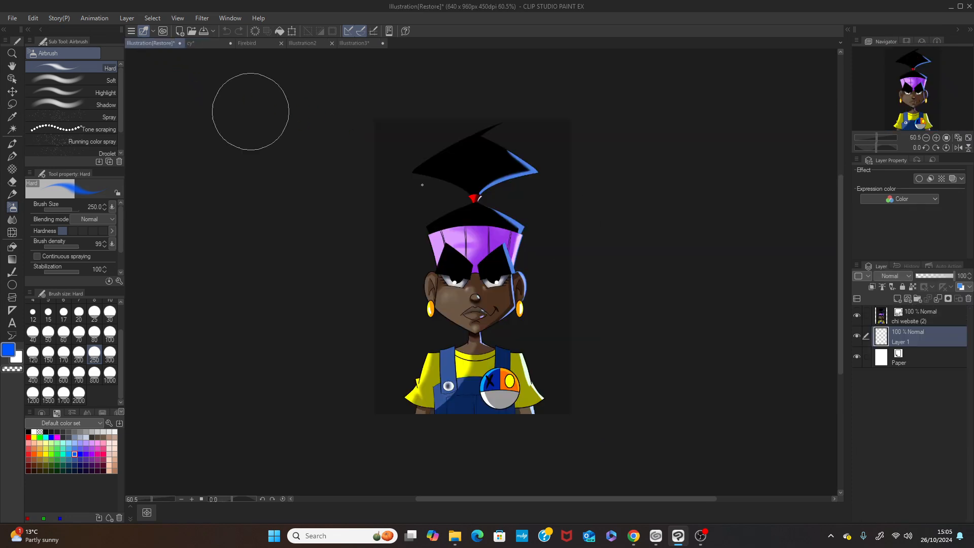
left_click(299, 42)
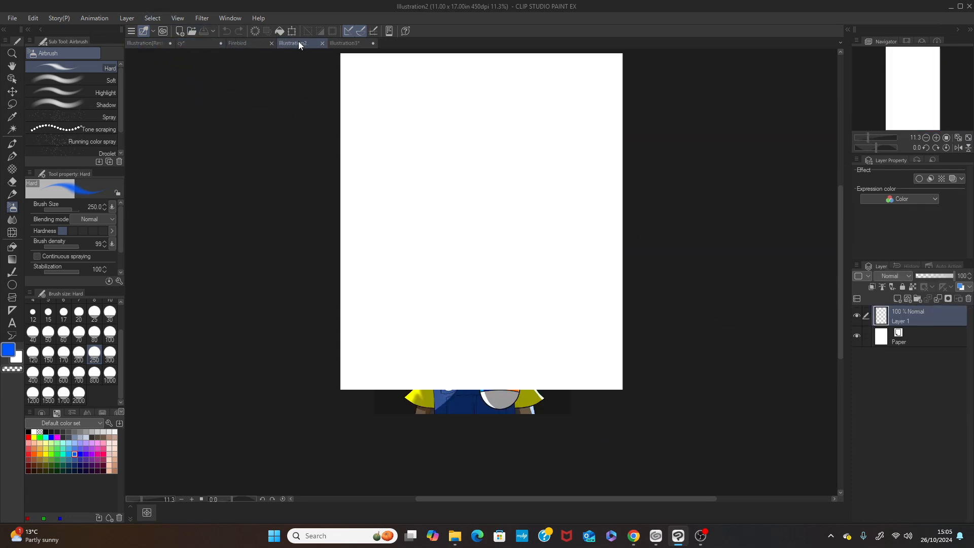
left_click(351, 43)
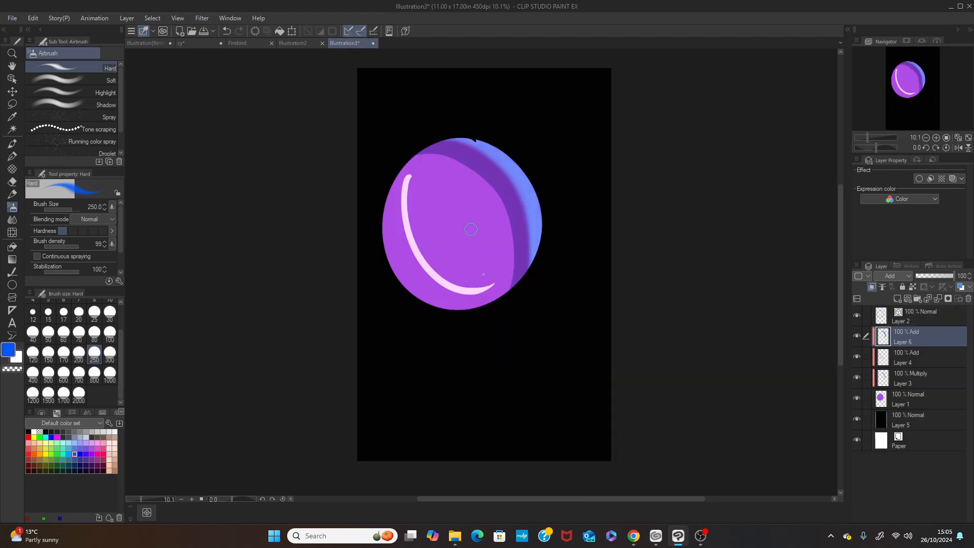
Switch to Chrome and look through the products on the Sketchchamber shop page.
mouse_move(634, 541)
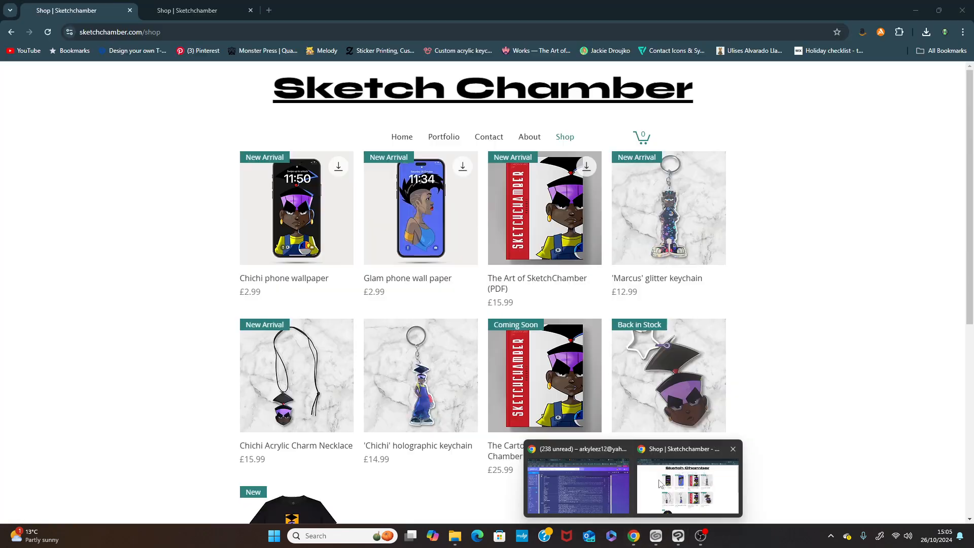
left_click(686, 481)
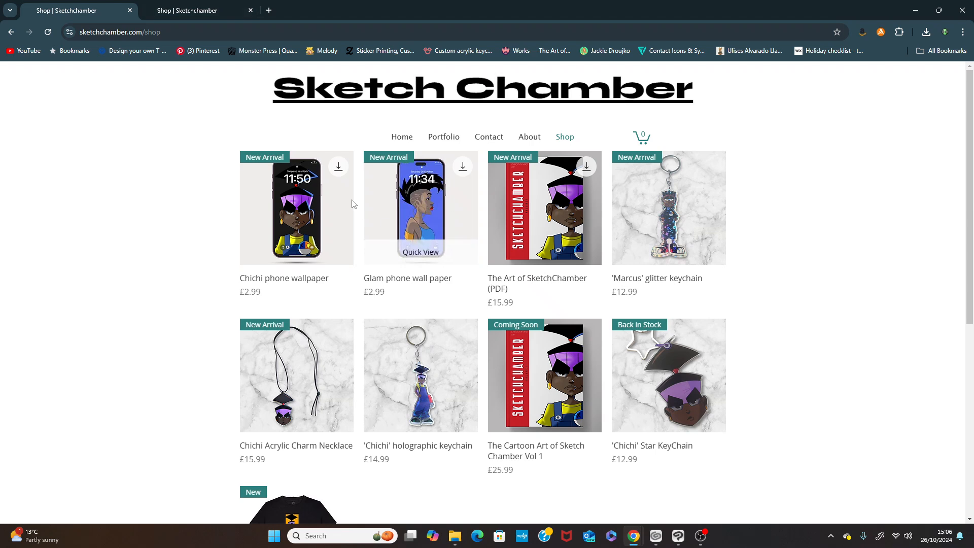
left_click(211, 12)
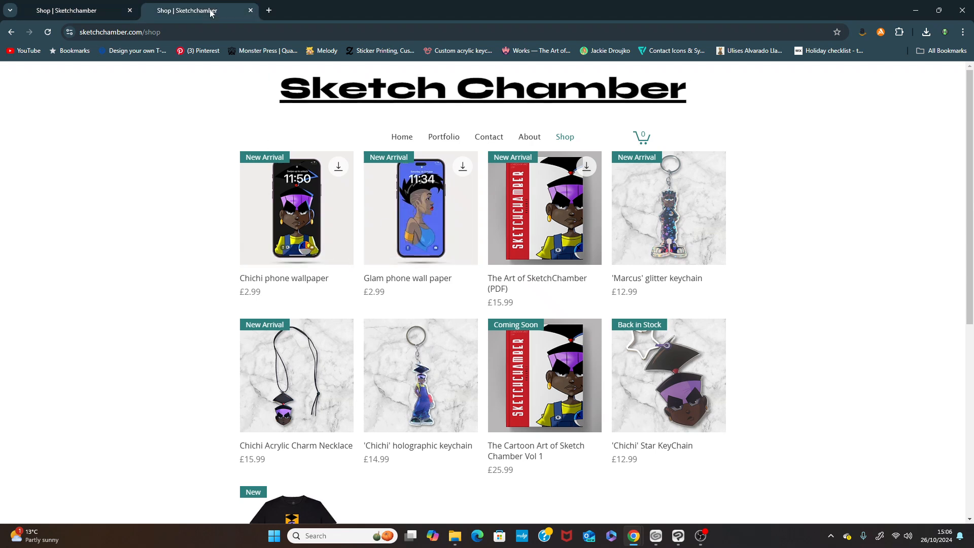
left_click(119, 11)
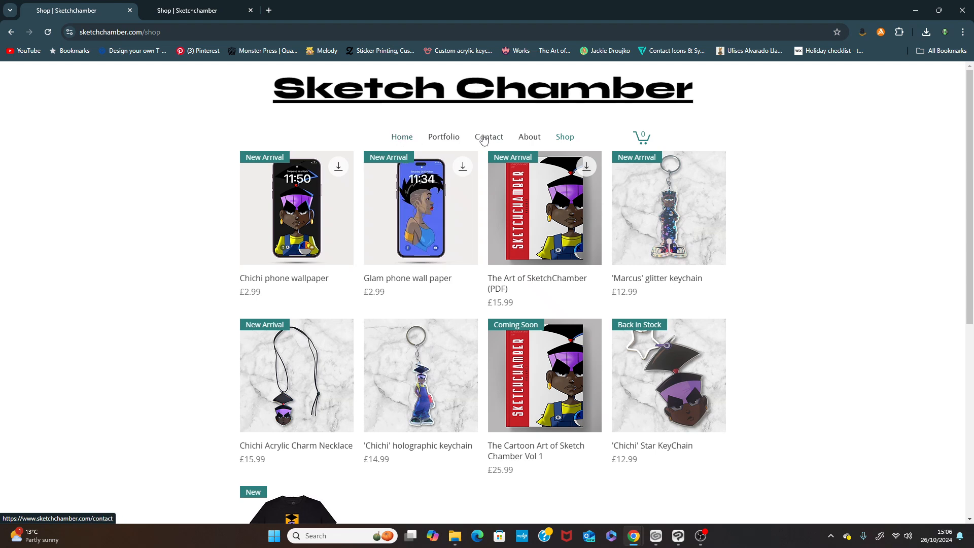
mouse_move(301, 234)
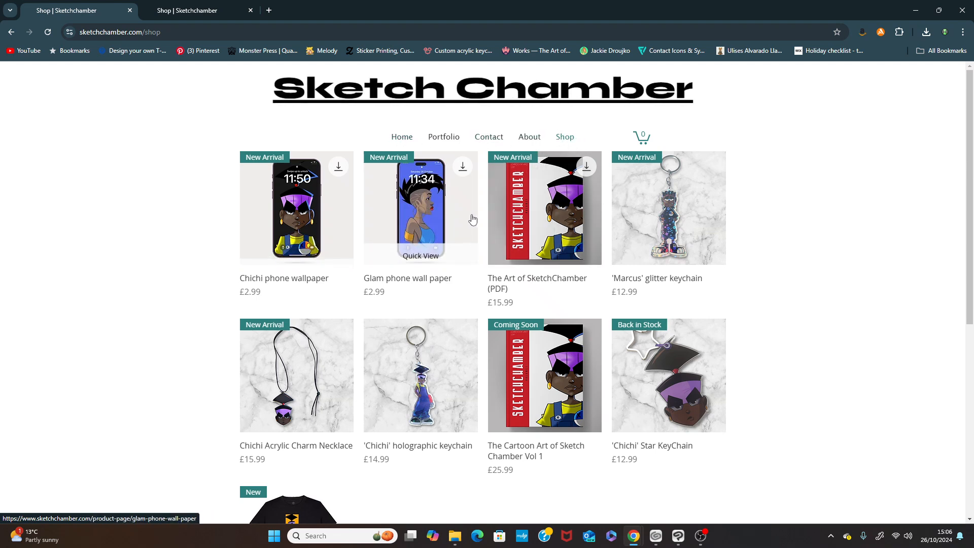
scroll(406, 355, "down", 2)
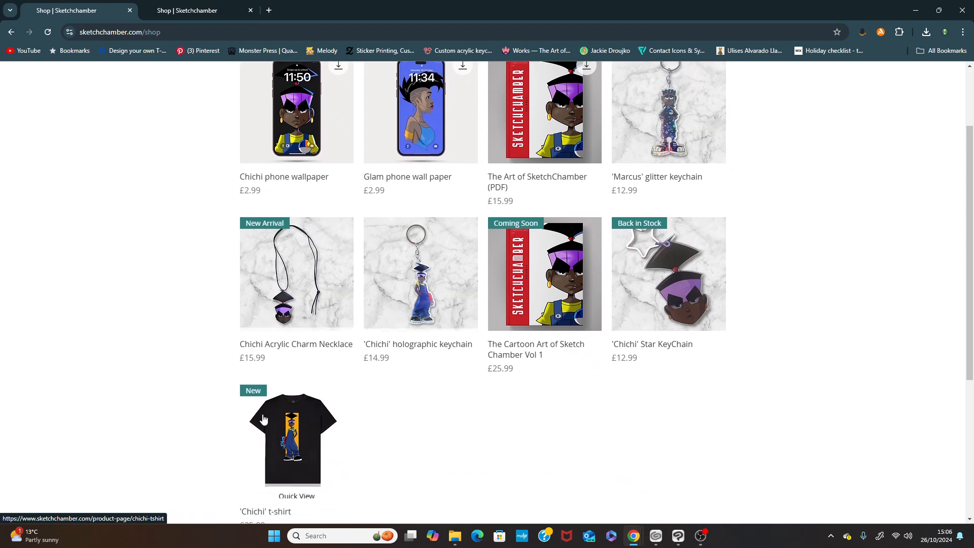
scroll(464, 164, "up", 2)
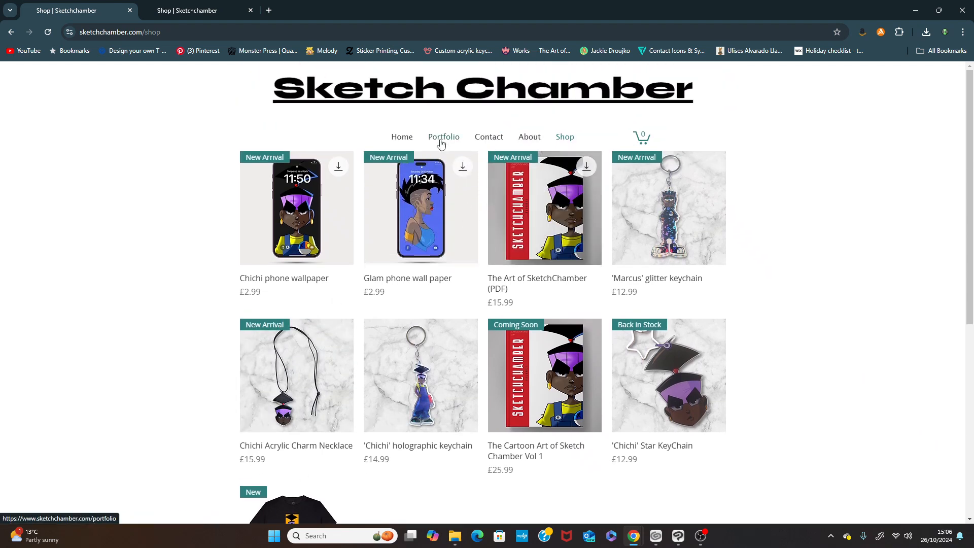
Browse the artwork gallery on the Sketchchamber home page and return to the open shop page.
left_click(406, 138)
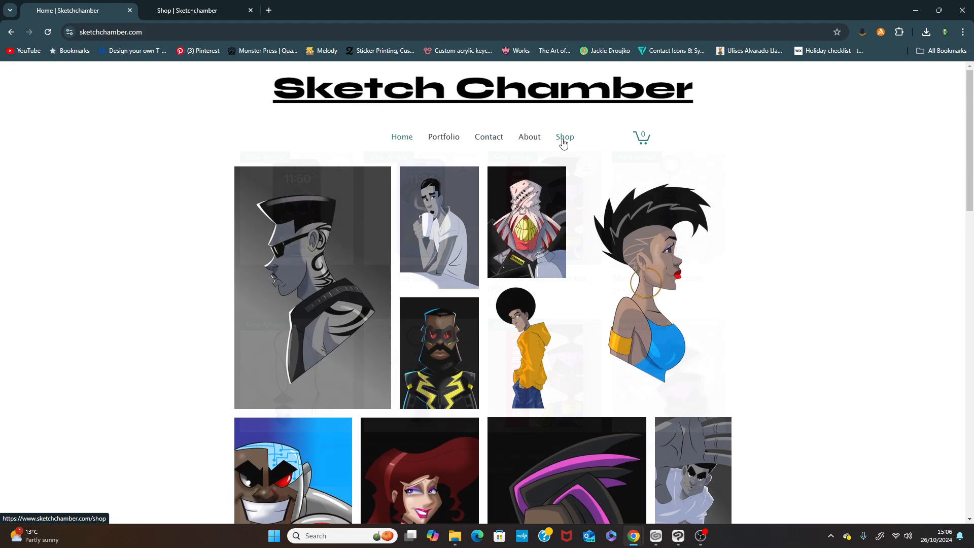
scroll(377, 268, "down", 2)
scroll(377, 268, "down", 6)
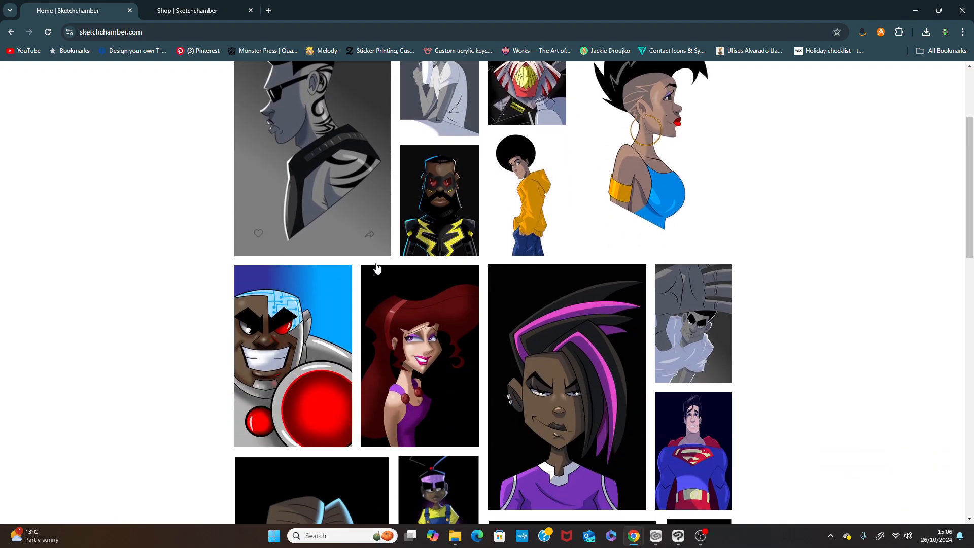
scroll(377, 268, "up", 4)
scroll(375, 268, "up", 3)
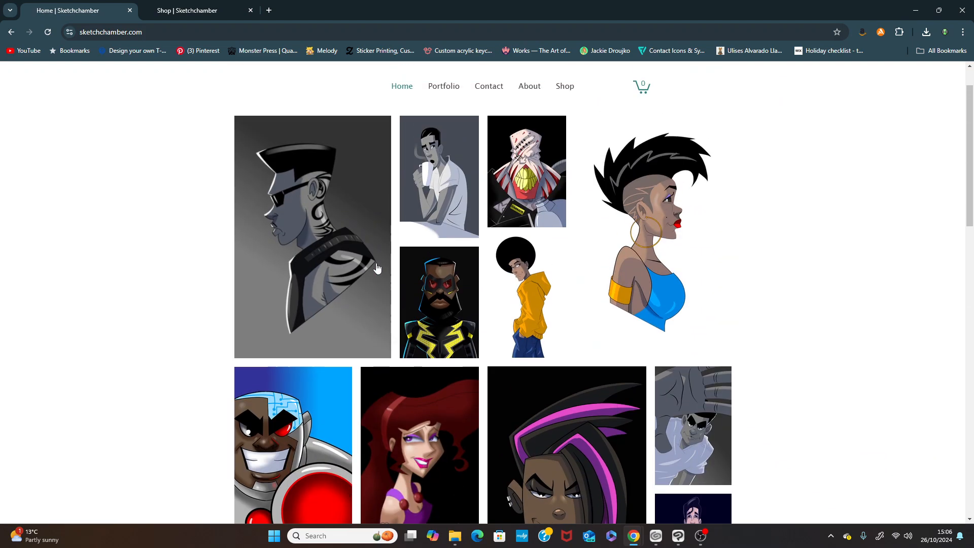
scroll(374, 267, "down", 1)
left_click(197, 7)
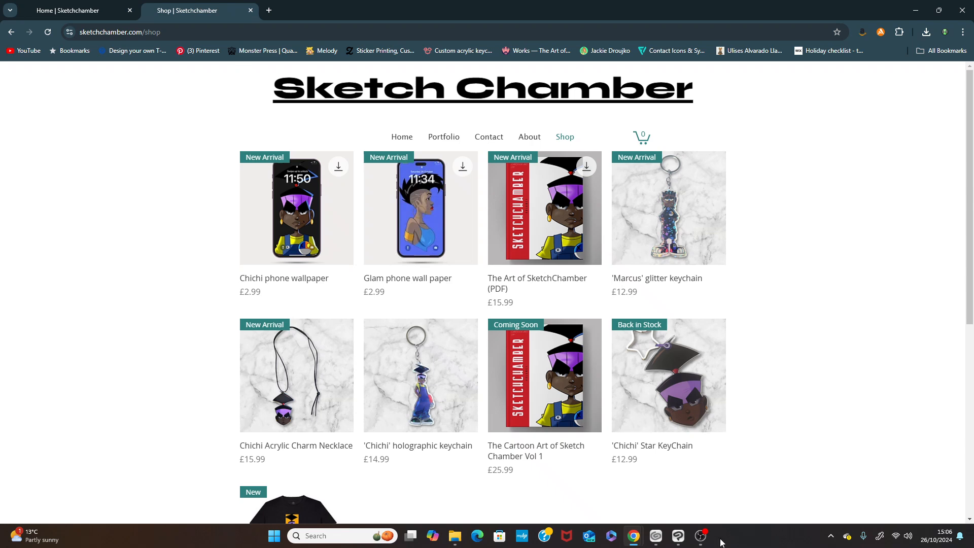
Switch back to the sphere illustration in Clip Studio Paint.
left_click(698, 538)
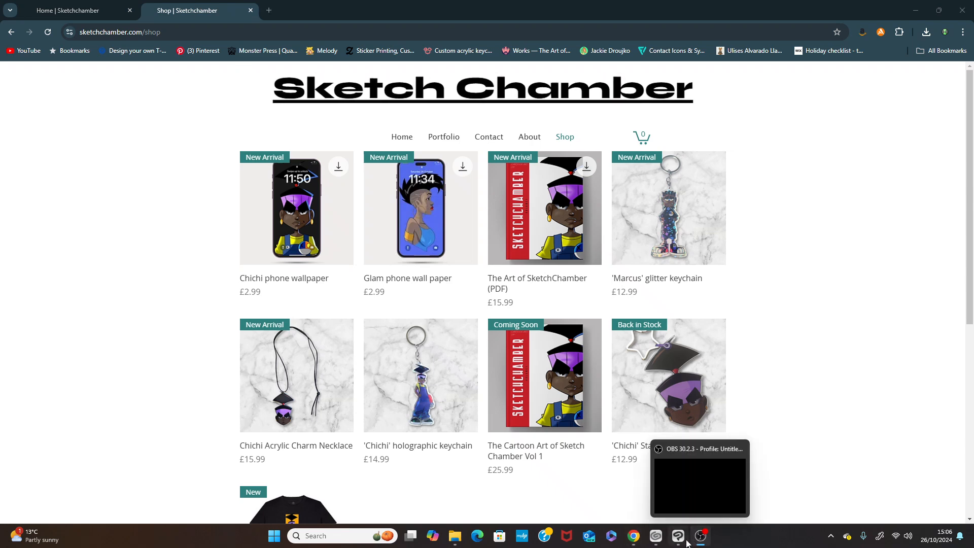
left_click(693, 538)
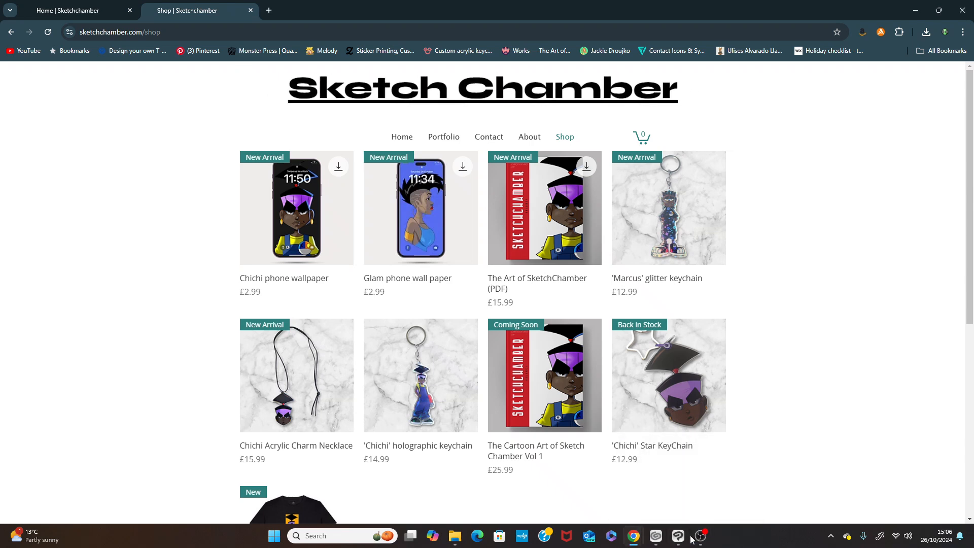
left_click(678, 536)
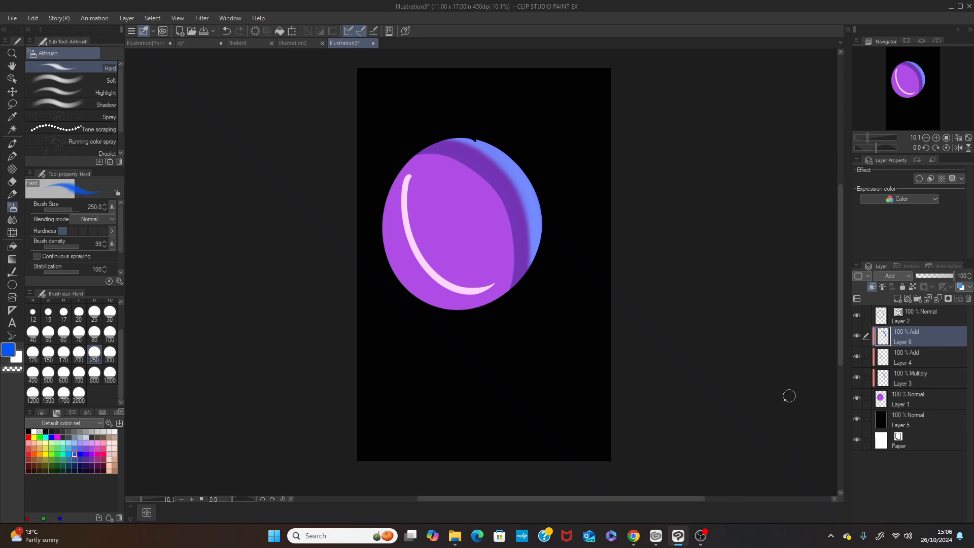